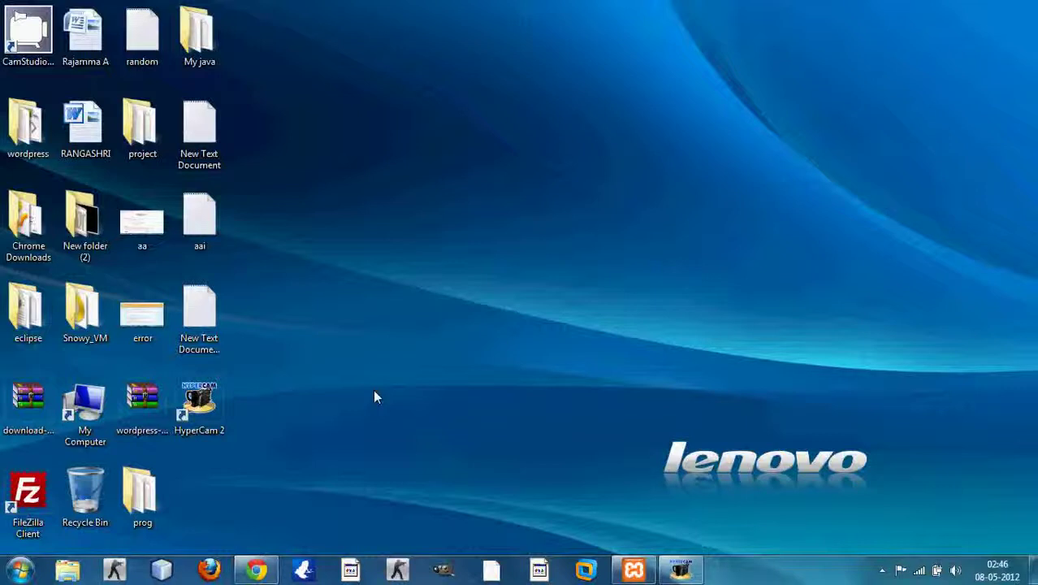
# Step: Maximize Chrome on the WordPress 3.3.2 download page, then switch to the XAMPP for Windows tab
pyautogui.click(257, 571)
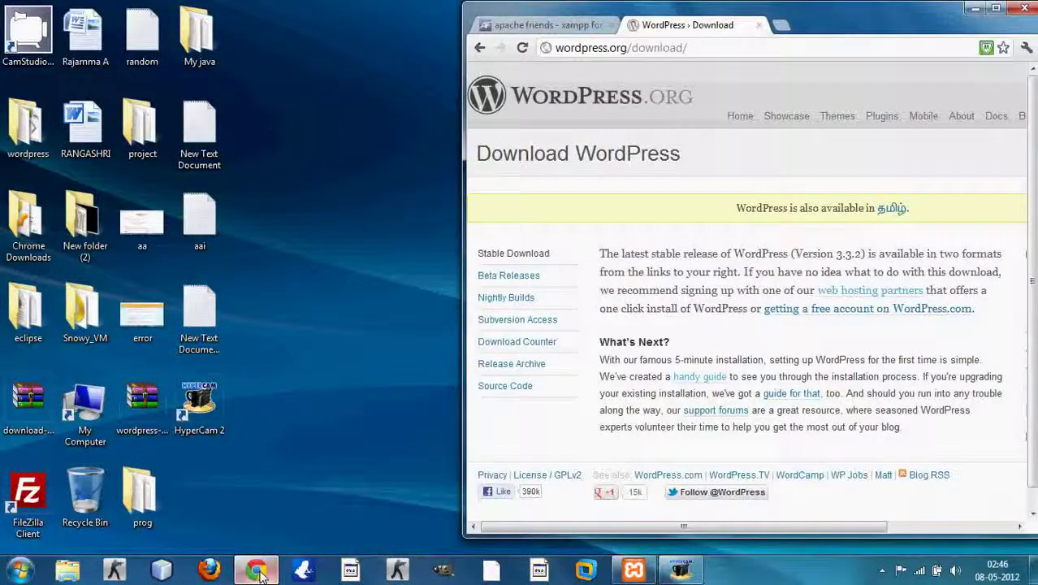
pyautogui.doubleClick(812, 23)
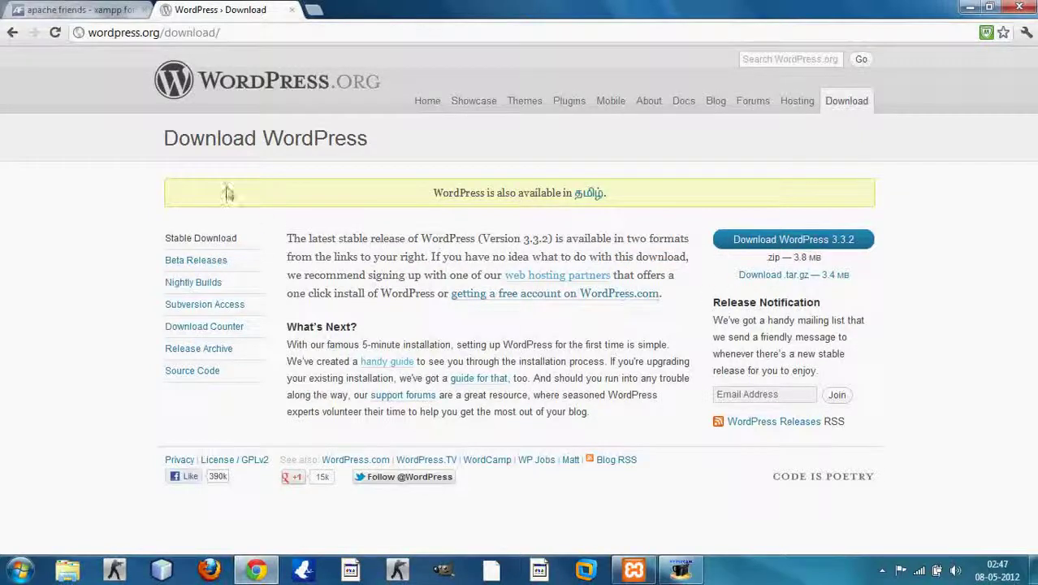
pyautogui.click(109, 11)
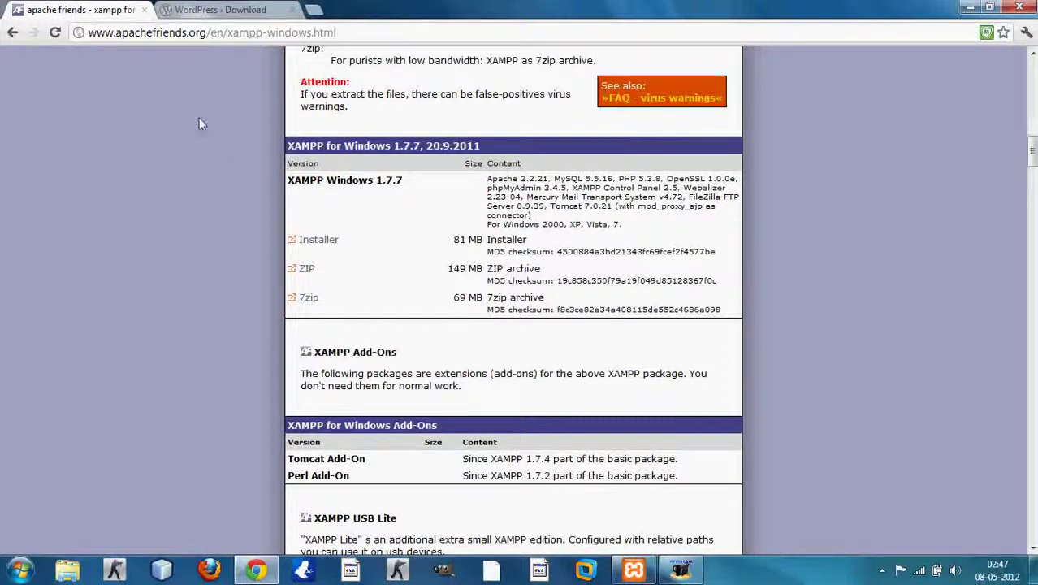
# Step: Review the XAMPP 1.7.7 for Windows download table, then minimize Chrome to show the desktop
pyautogui.moveTo(88, 33); pyautogui.dragTo(353, 32)
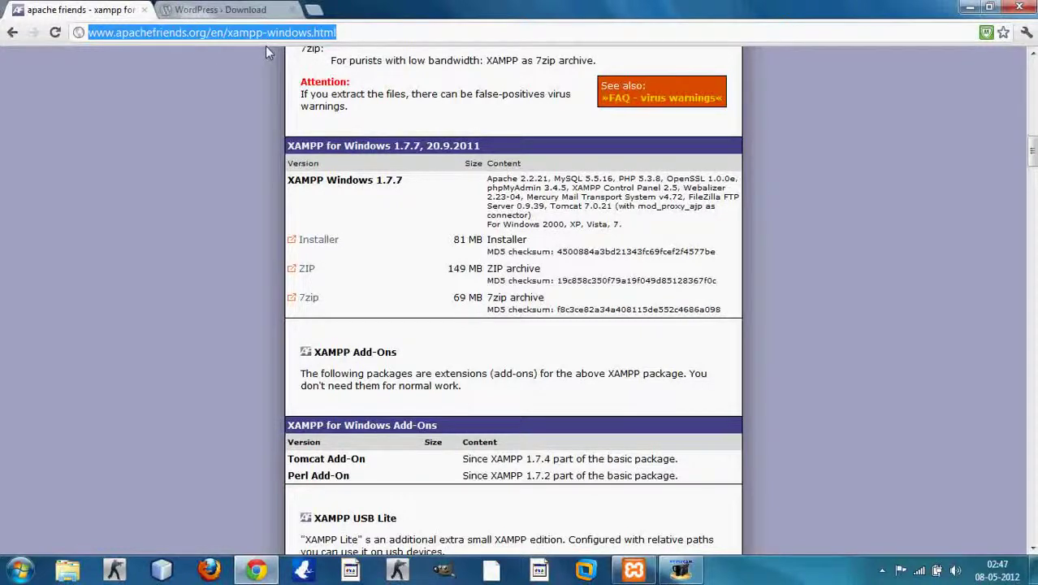
pyautogui.click(367, 33)
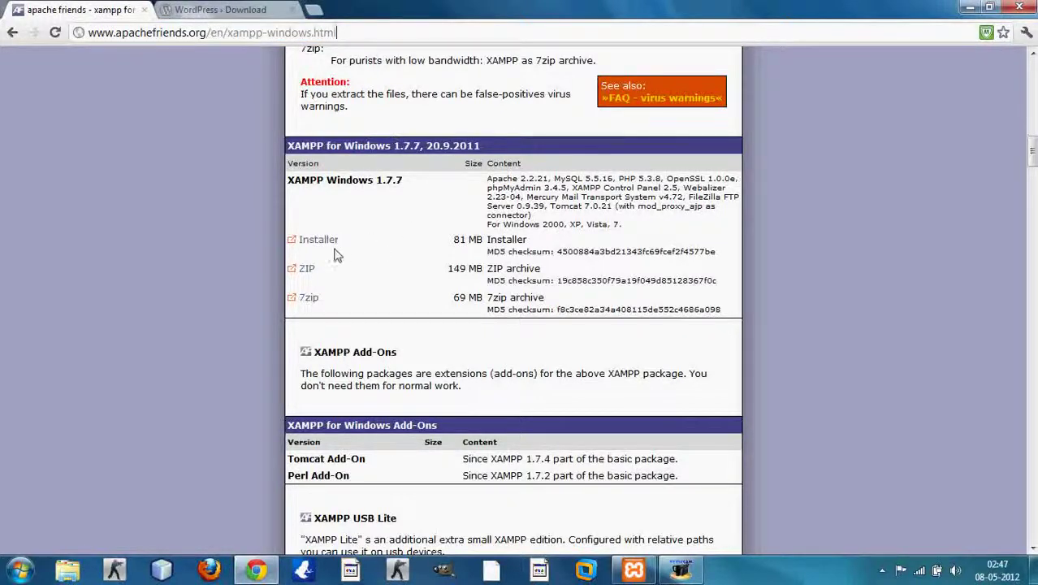
pyautogui.moveTo(1031, 166); pyautogui.dragTo(1033, 190)
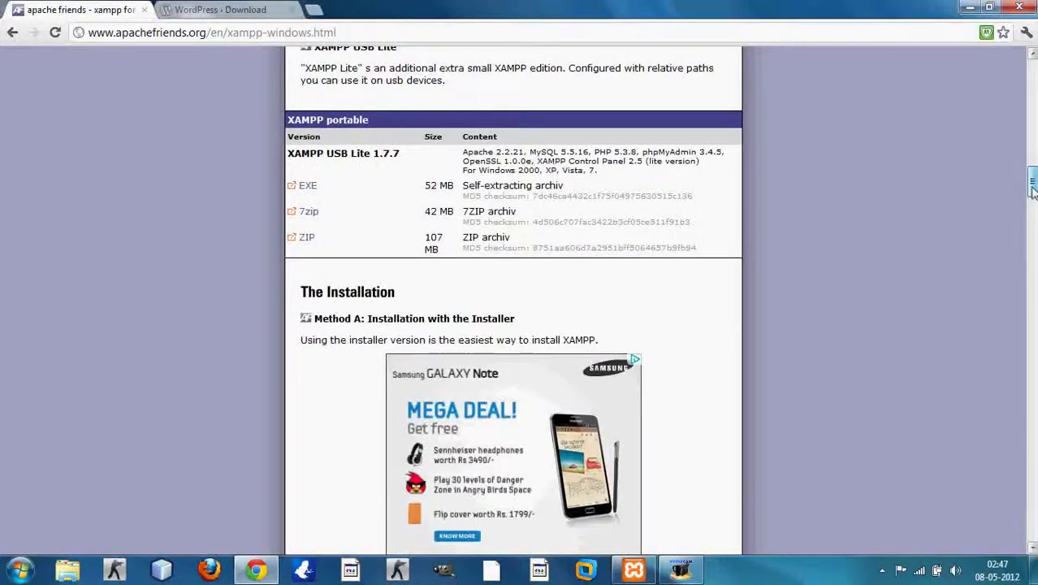
pyautogui.scroll(4, 841, 173)
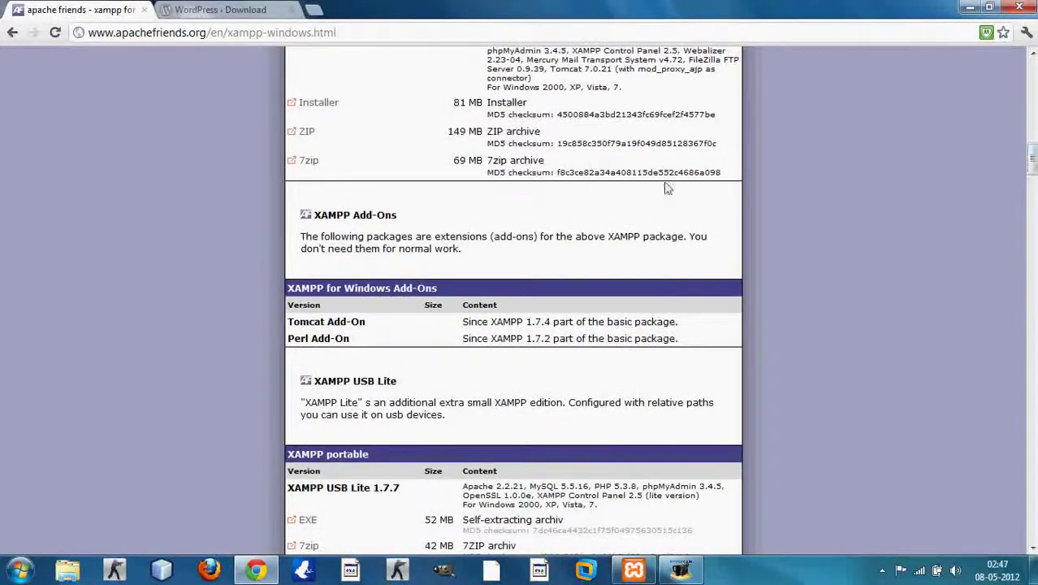
pyautogui.scroll(1, 841, 173)
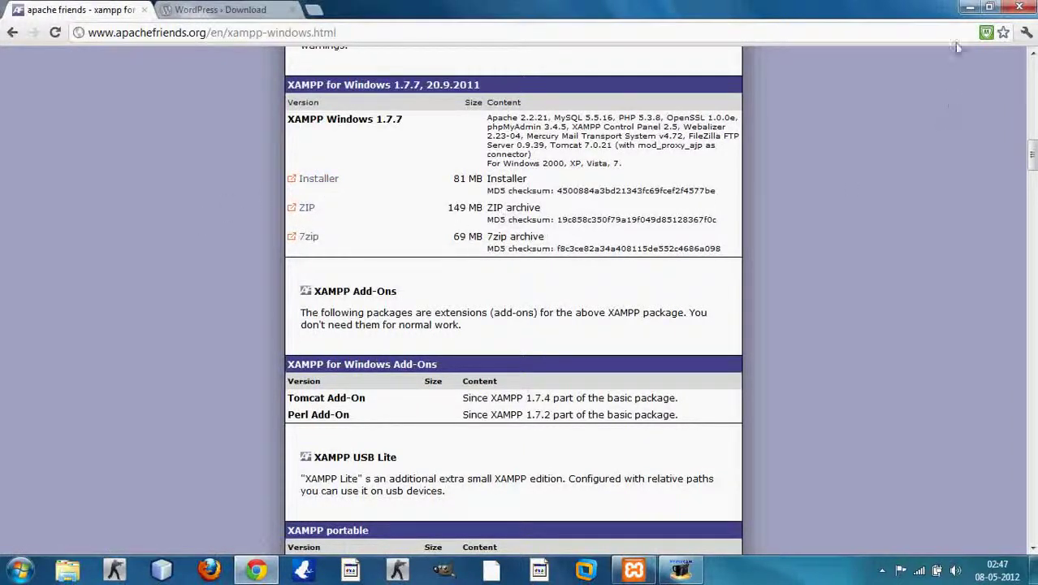
pyautogui.click(969, 8)
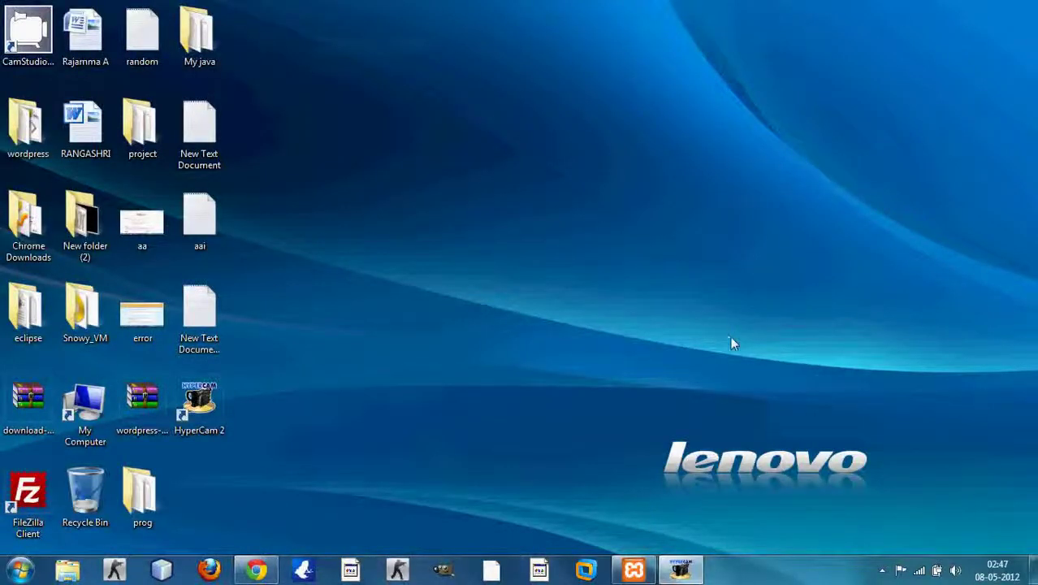
# Step: Restore the XAMPP Control Panel and launch phpMyAdmin through MySQL's Admin button
pyautogui.click(634, 572)
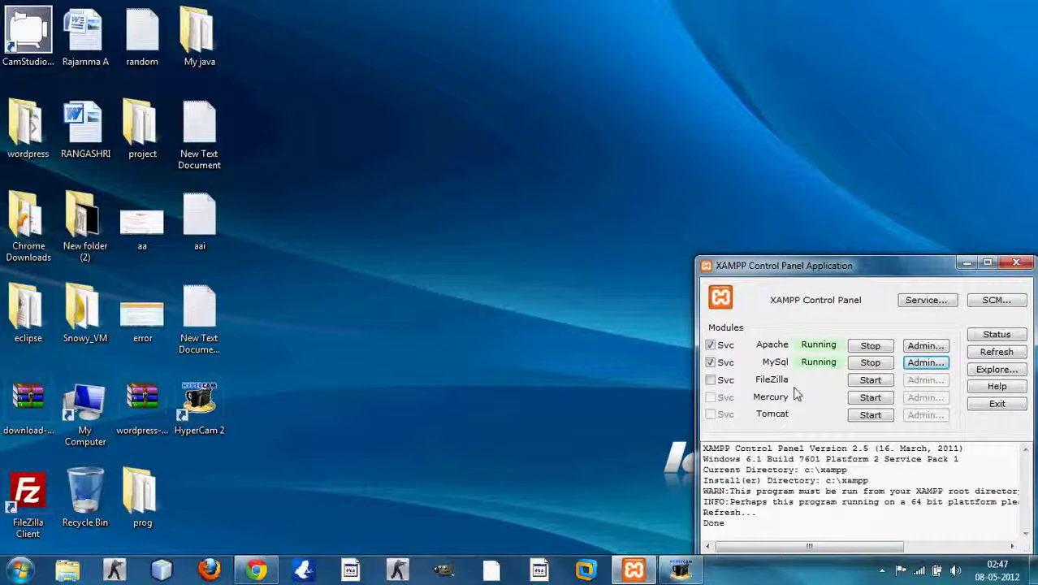
pyautogui.click(915, 365)
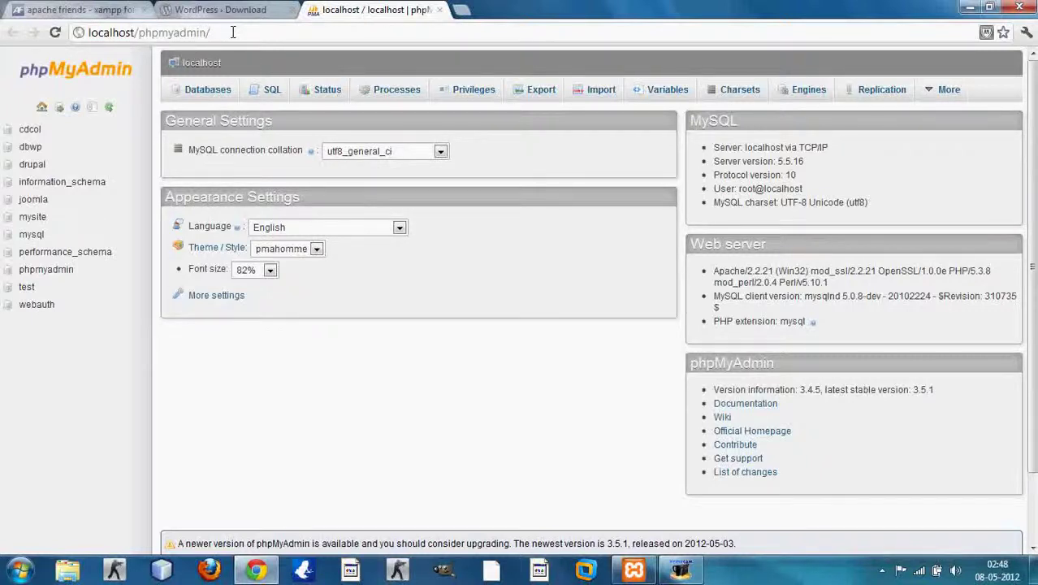
# Step: Create the database 'mywordpress' on the Databases page and view its user privileges
pyautogui.click(209, 95)
pyautogui.click(230, 194)
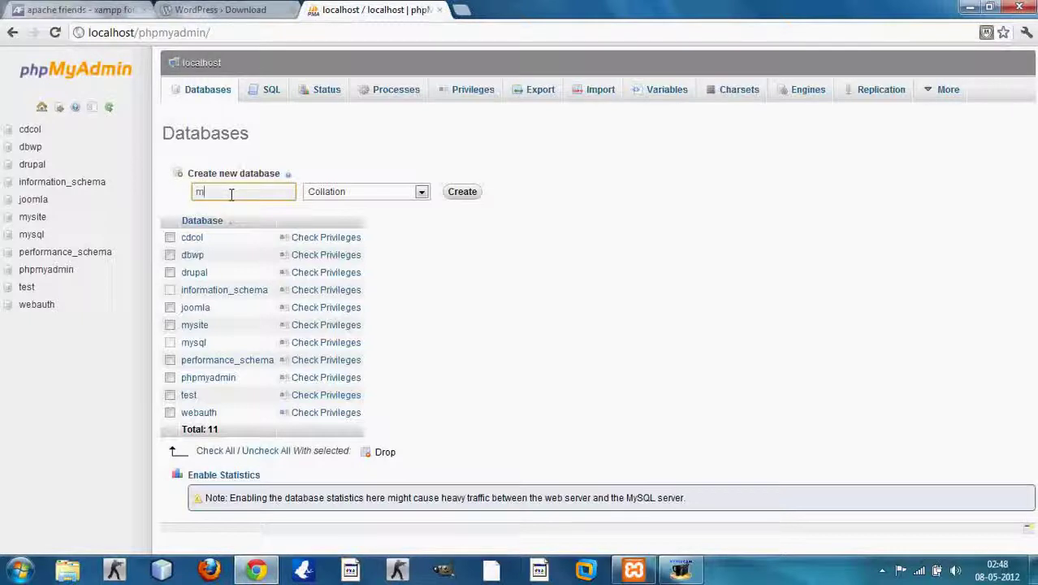
pyautogui.write('rdpress')
pyautogui.click(460, 195)
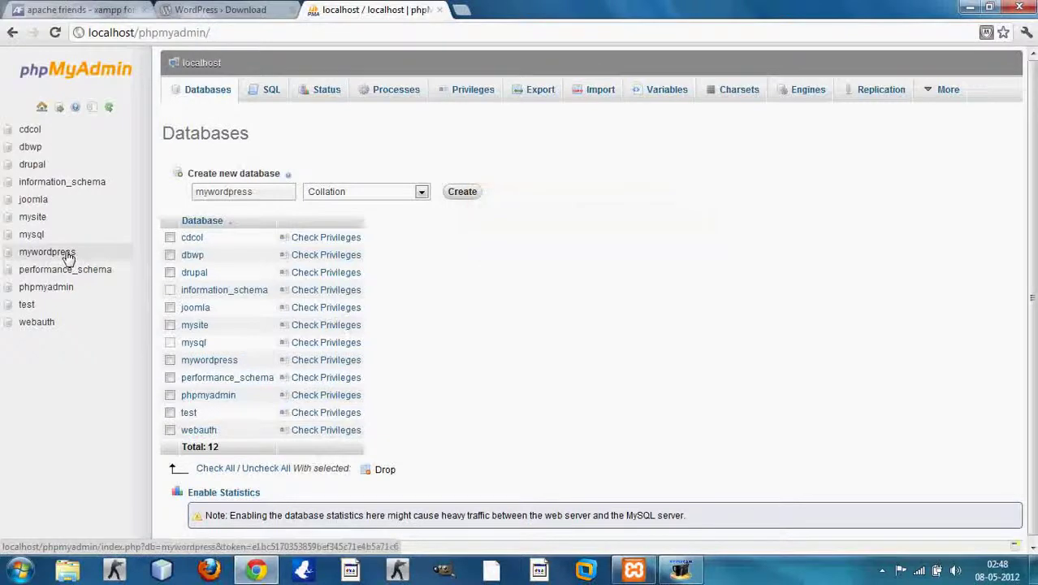
pyautogui.click(313, 365)
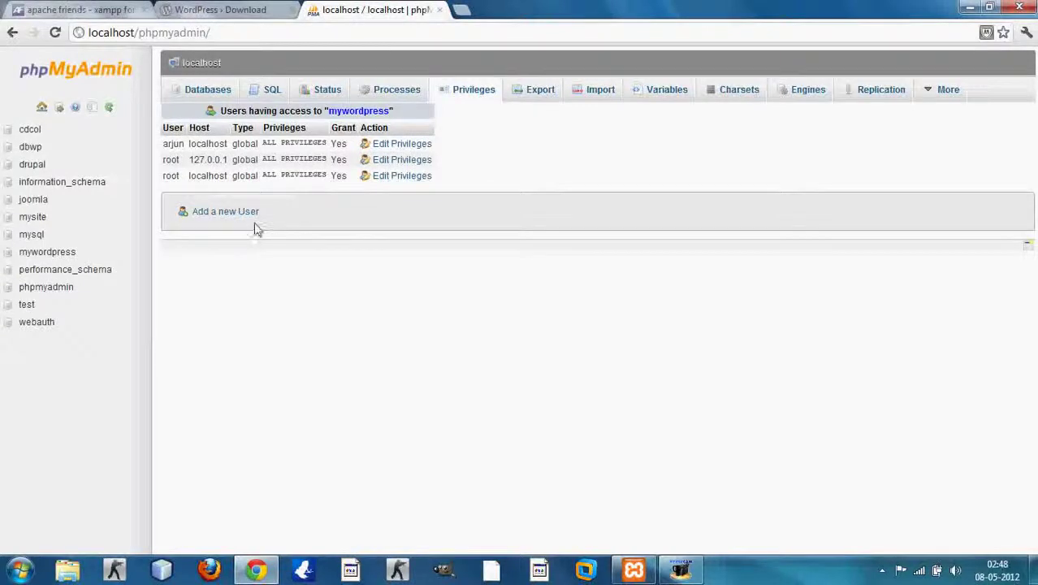
# Step: Add user 'newuser' with host set to Local and enter its password twice
pyautogui.click(253, 215)
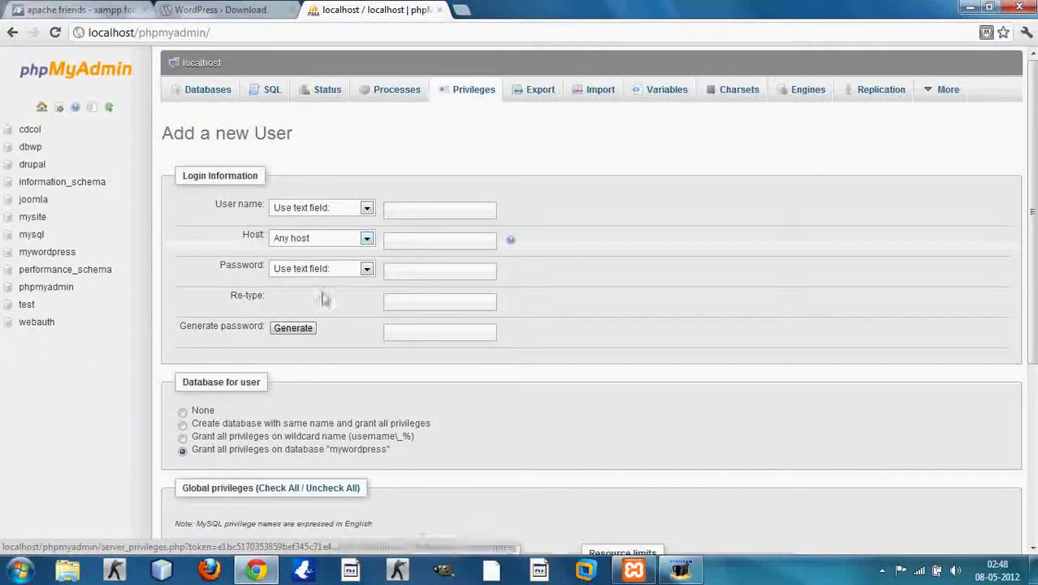
pyautogui.click(395, 209)
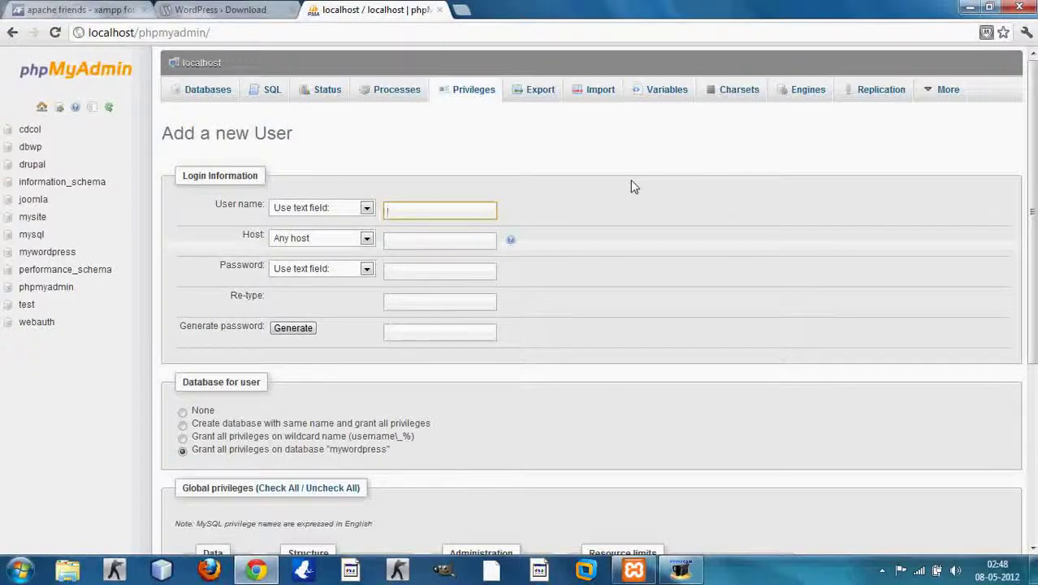
pyautogui.write('newus')
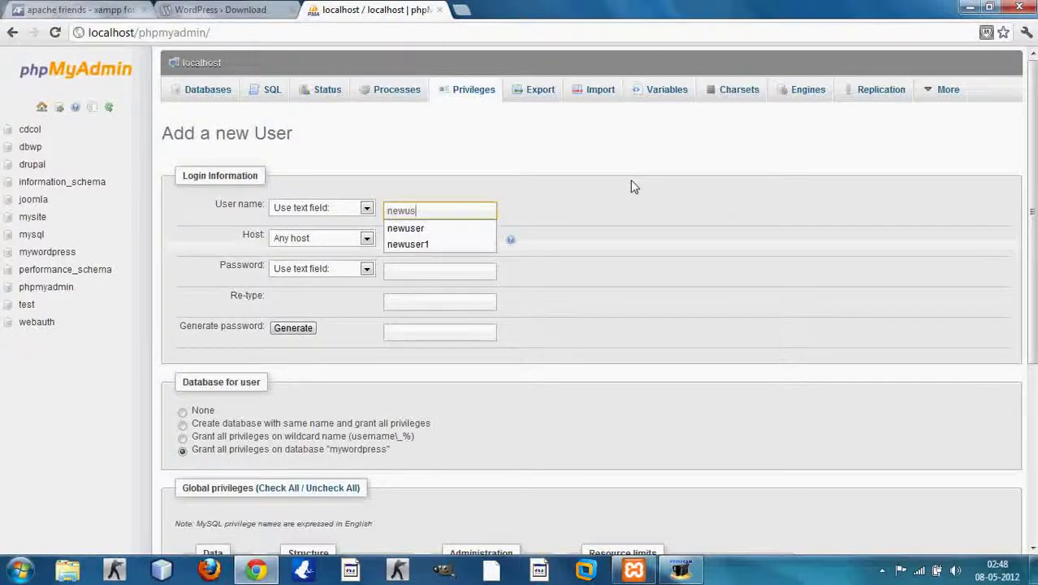
pyautogui.write('er')
pyautogui.press('Tab')
pyautogui.click(364, 239)
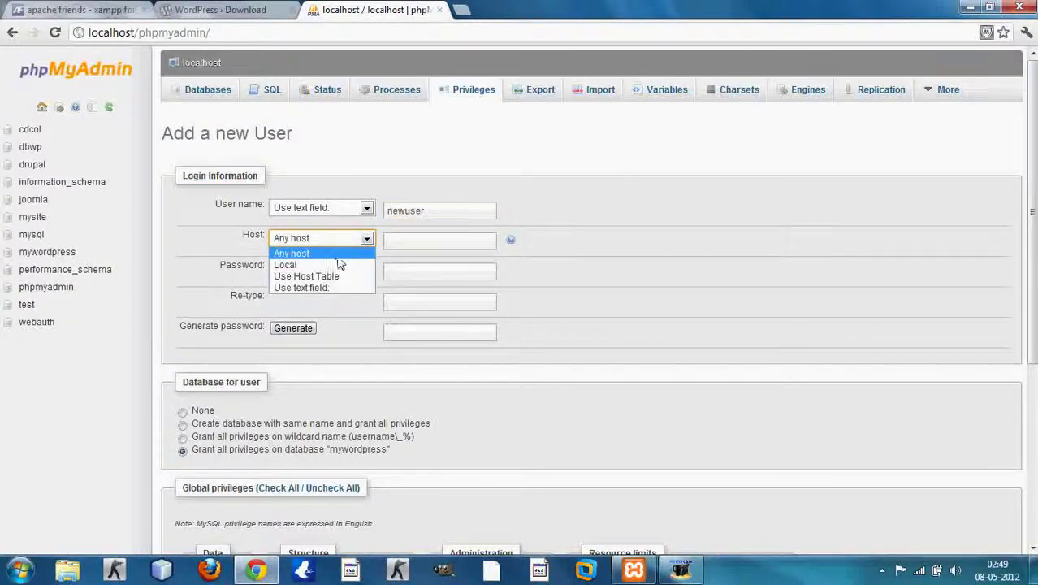
pyautogui.click(333, 265)
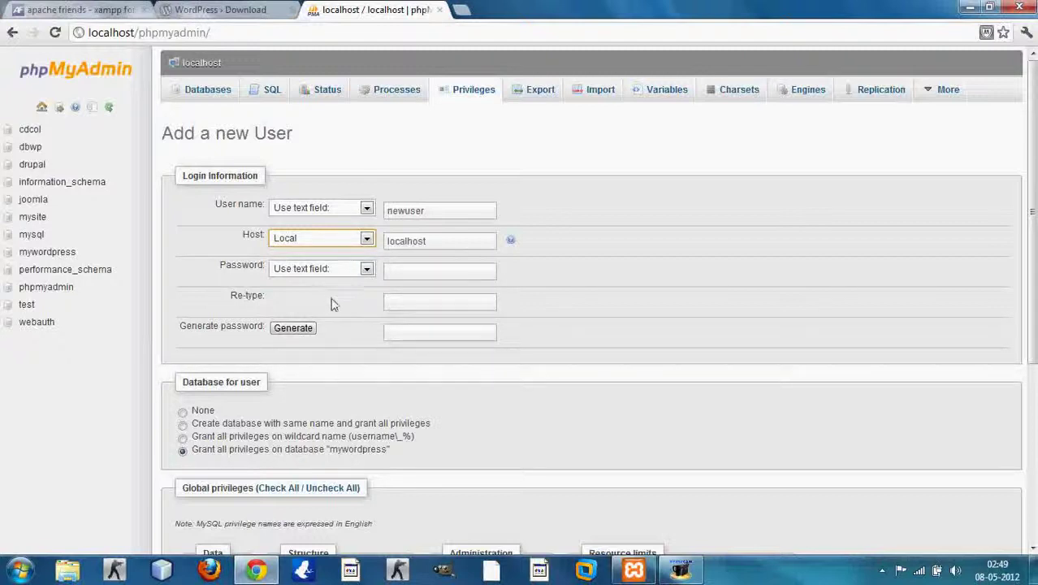
pyautogui.click(415, 273)
pyautogui.click(405, 299)
pyautogui.click(410, 276)
pyautogui.click(540, 279)
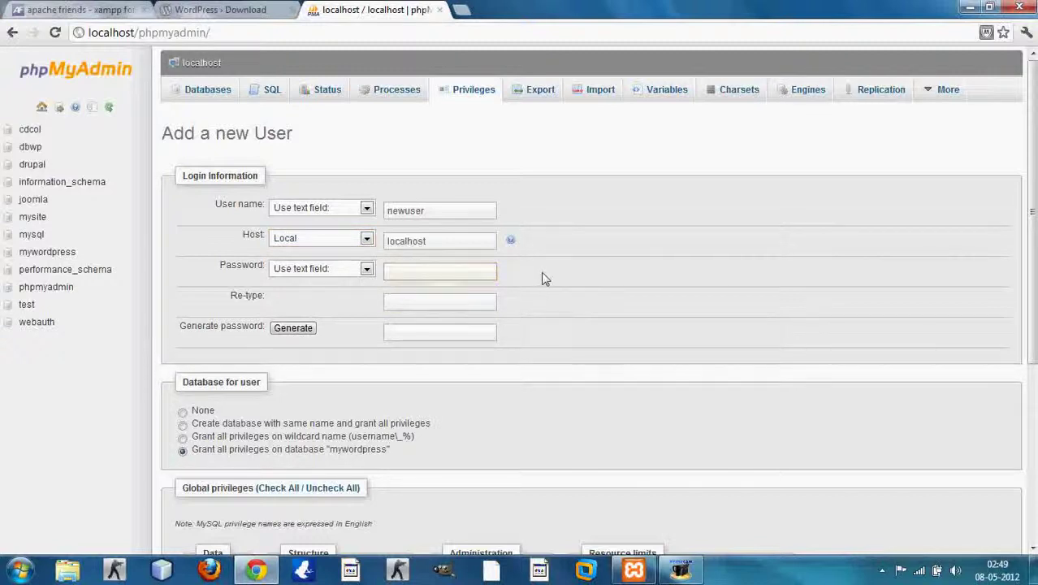
pyautogui.click(462, 302)
pyautogui.click(461, 270)
pyautogui.press('Tab')
pyautogui.click(518, 269)
# Step: Grant newuser every global privilege and create the account
pyautogui.scroll(-2, 430, 382)
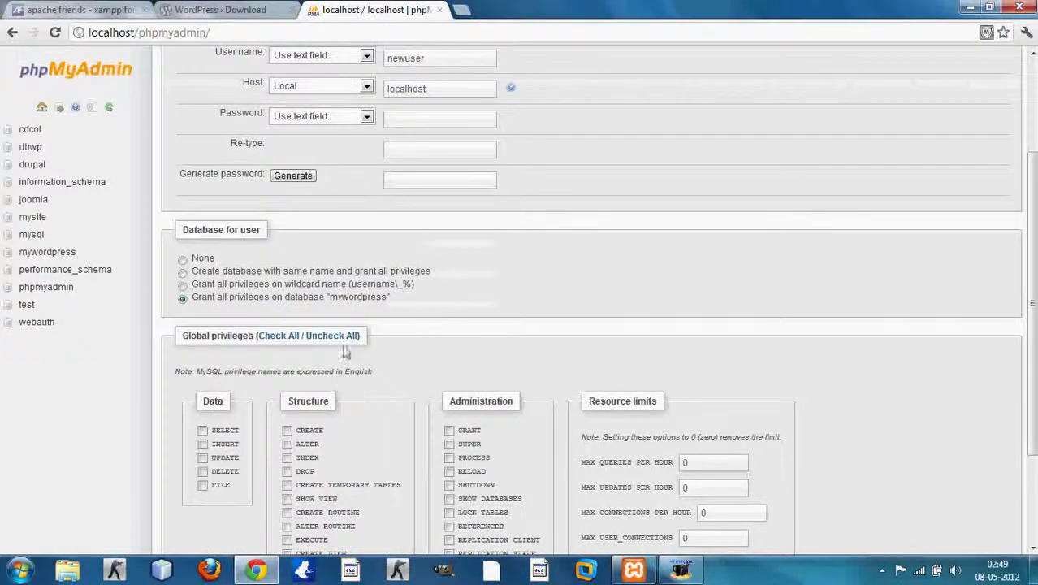
pyautogui.moveTo(184, 338); pyautogui.dragTo(253, 333)
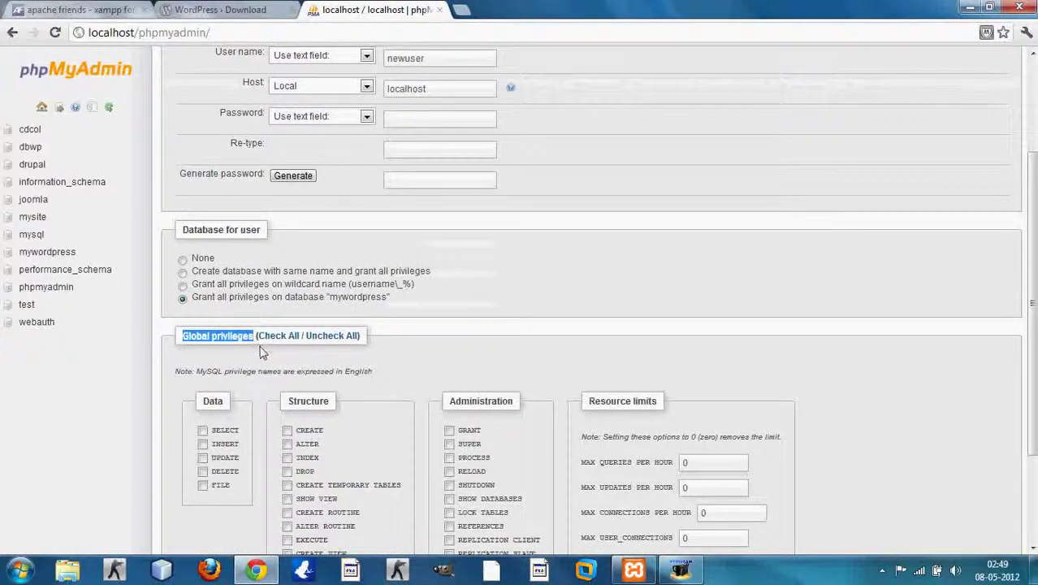
pyautogui.click(276, 341)
pyautogui.click(575, 372)
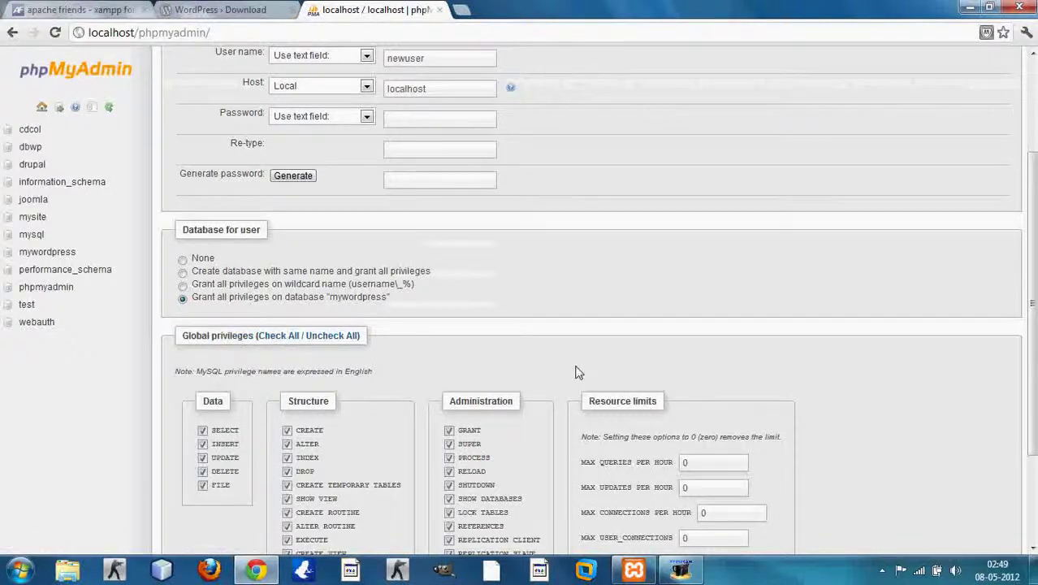
pyautogui.scroll(-3, 575, 372)
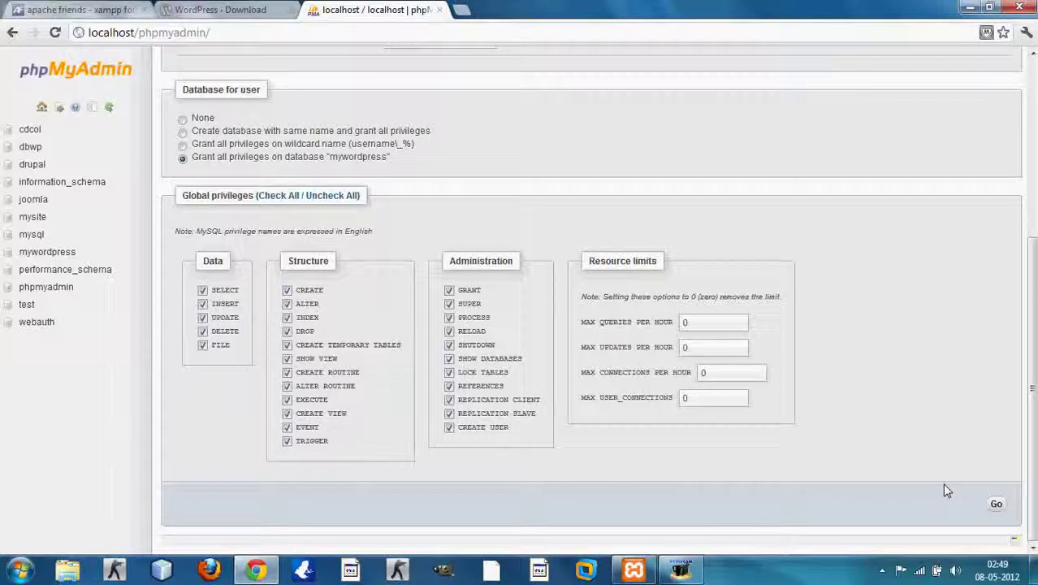
pyautogui.click(994, 505)
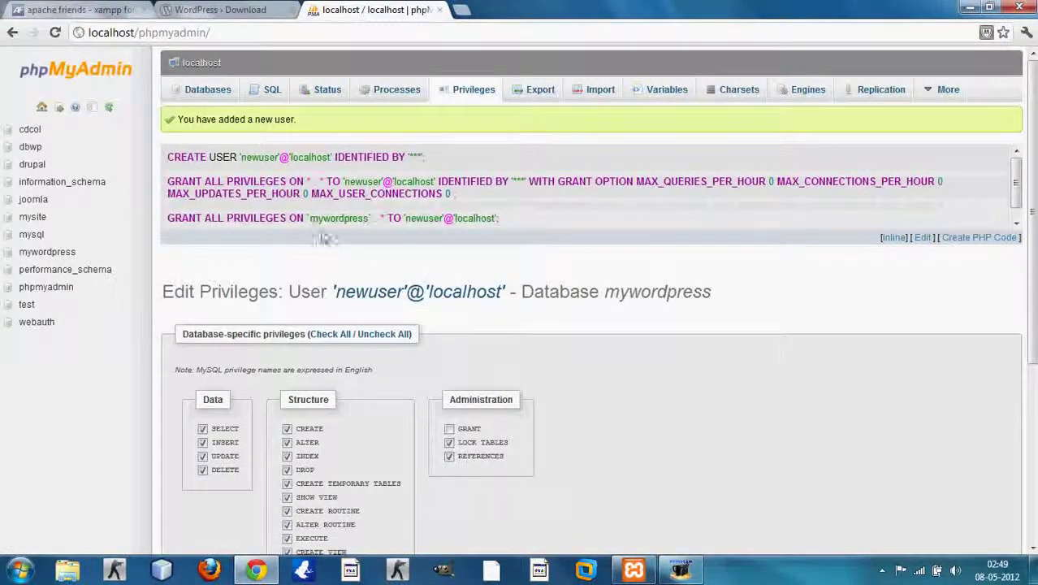
pyautogui.moveTo(309, 221); pyautogui.dragTo(367, 221)
pyautogui.click(400, 242)
pyautogui.moveTo(407, 221); pyautogui.dragTo(442, 224)
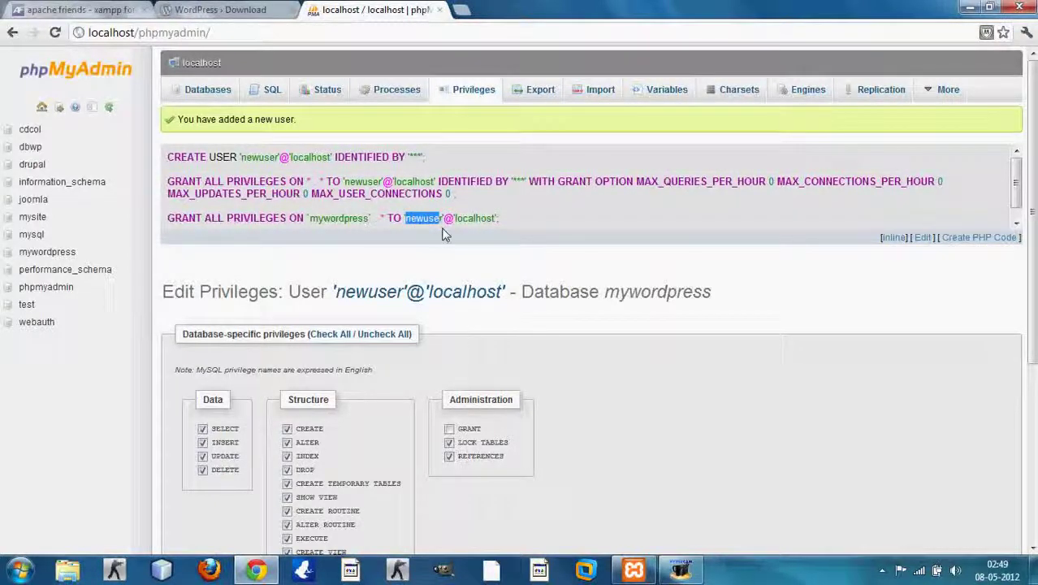
pyautogui.moveTo(457, 219); pyautogui.dragTo(495, 231)
pyautogui.click(489, 231)
# Step: Open wordpress-3.3.2.zip in WinRAR, dismiss the license reminder, and select the wordpress folder
pyautogui.click(969, 8)
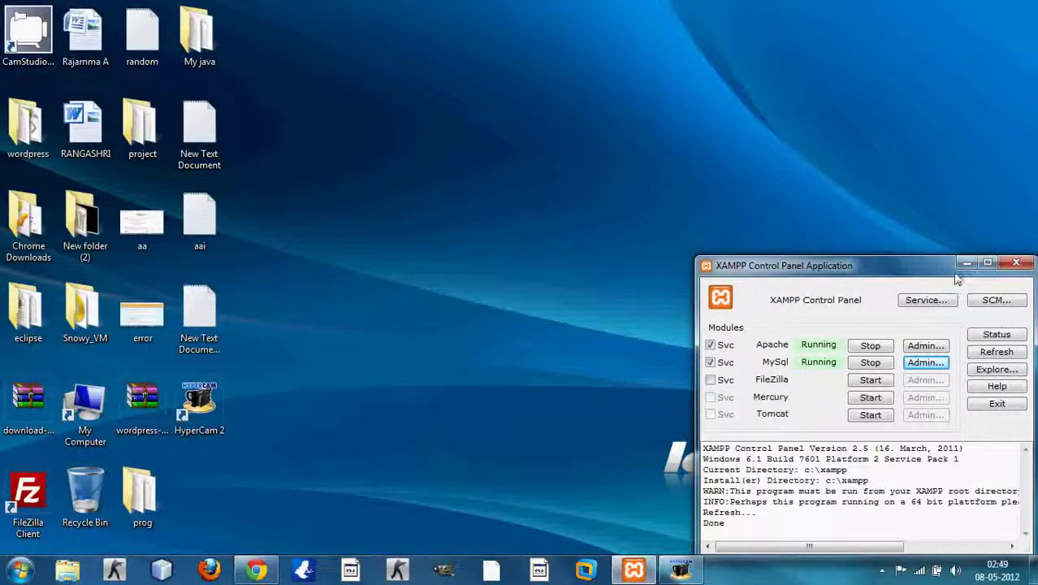
pyautogui.click(165, 427)
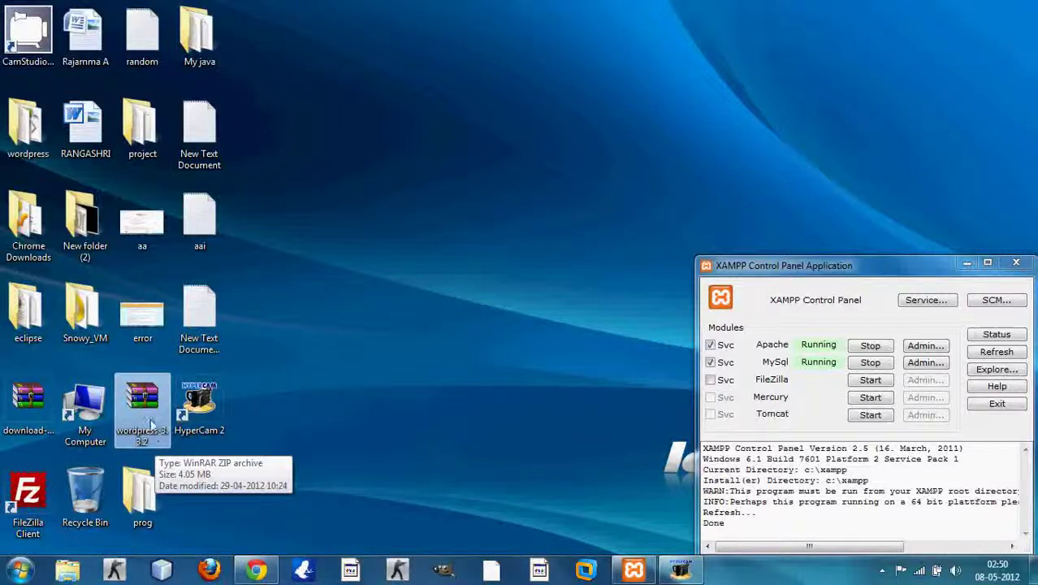
pyautogui.rightClick(142, 406)
pyautogui.doubleClick(144, 409)
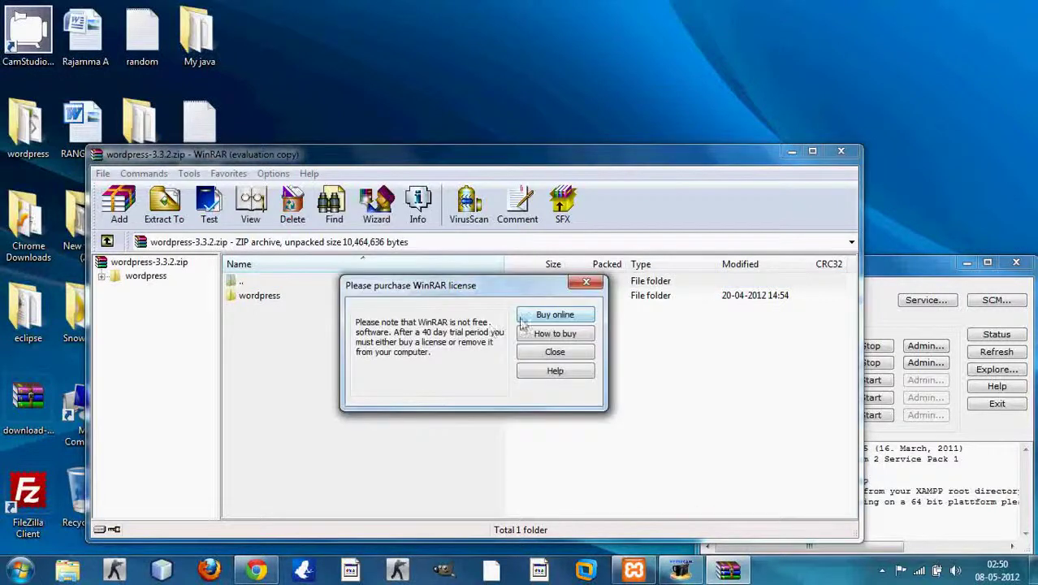
pyautogui.click(585, 280)
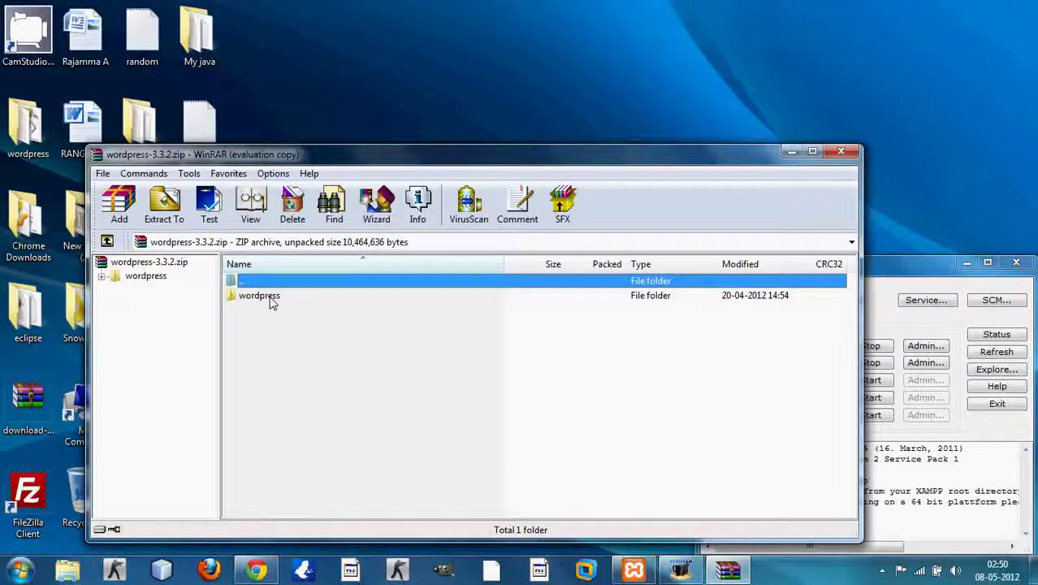
pyautogui.click(272, 299)
# Step: Extract the wordpress folder to C:\xampp\htdocs
pyautogui.click(167, 207)
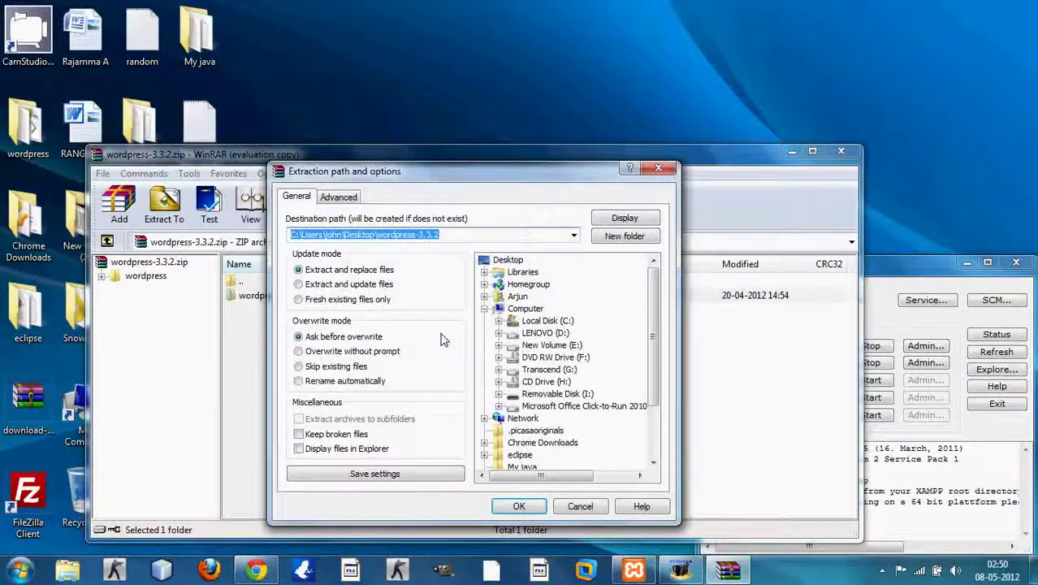
pyautogui.doubleClick(518, 321)
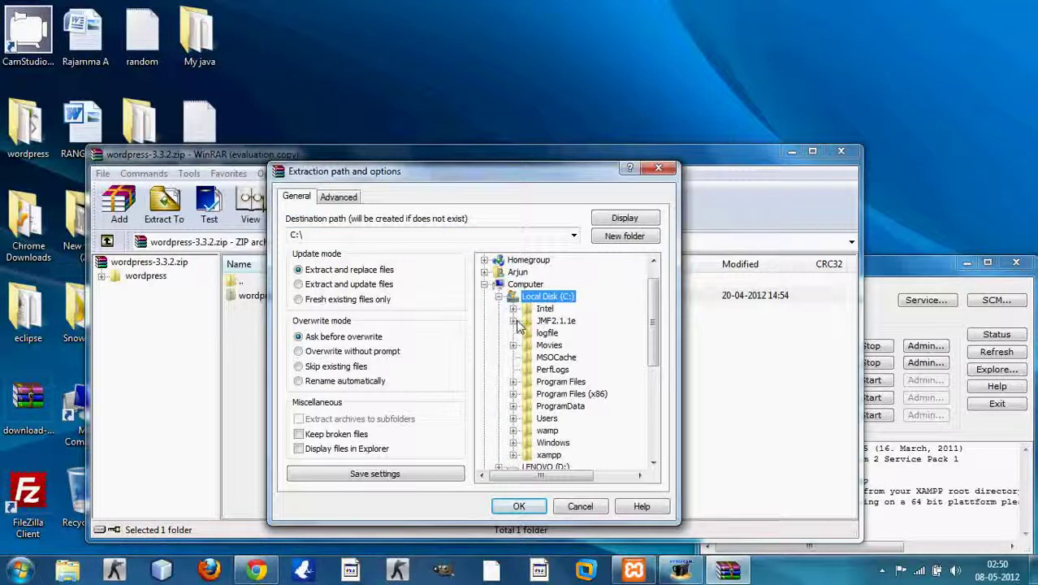
pyautogui.moveTo(655, 315)
pyautogui.mouseDown()
pyautogui.moveTo(658, 357)
pyautogui.moveTo(655, 315)
pyautogui.mouseUp()
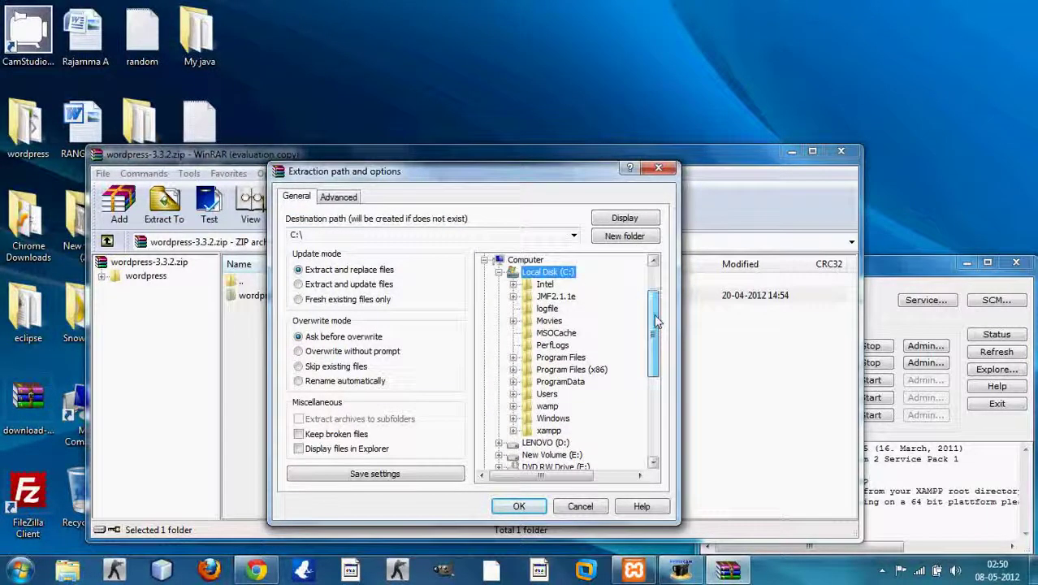
pyautogui.doubleClick(541, 432)
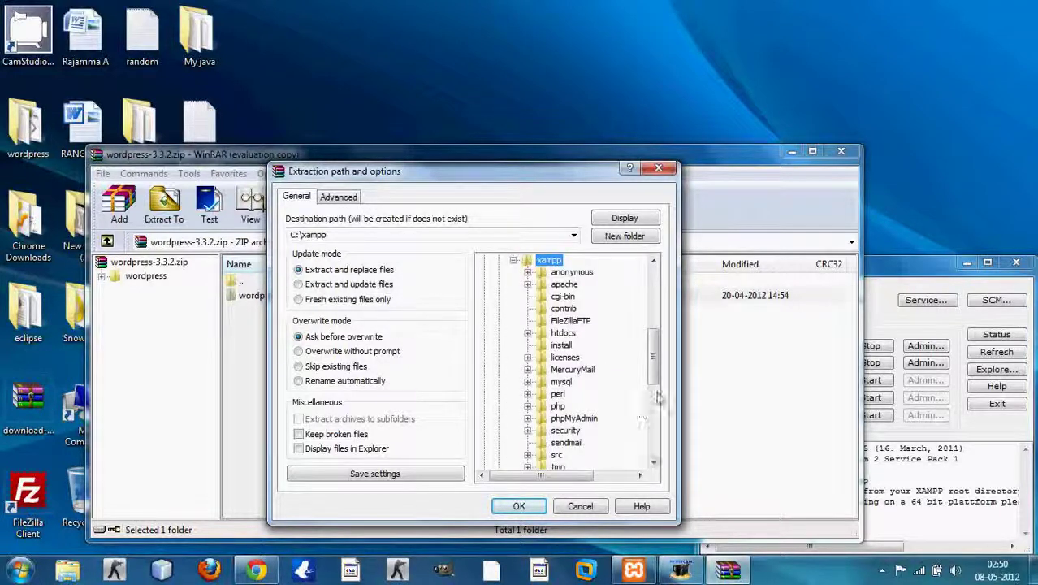
pyautogui.moveTo(653, 377)
pyautogui.mouseDown()
pyautogui.moveTo(656, 385)
pyautogui.moveTo(655, 345)
pyautogui.moveTo(656, 383)
pyautogui.mouseUp()
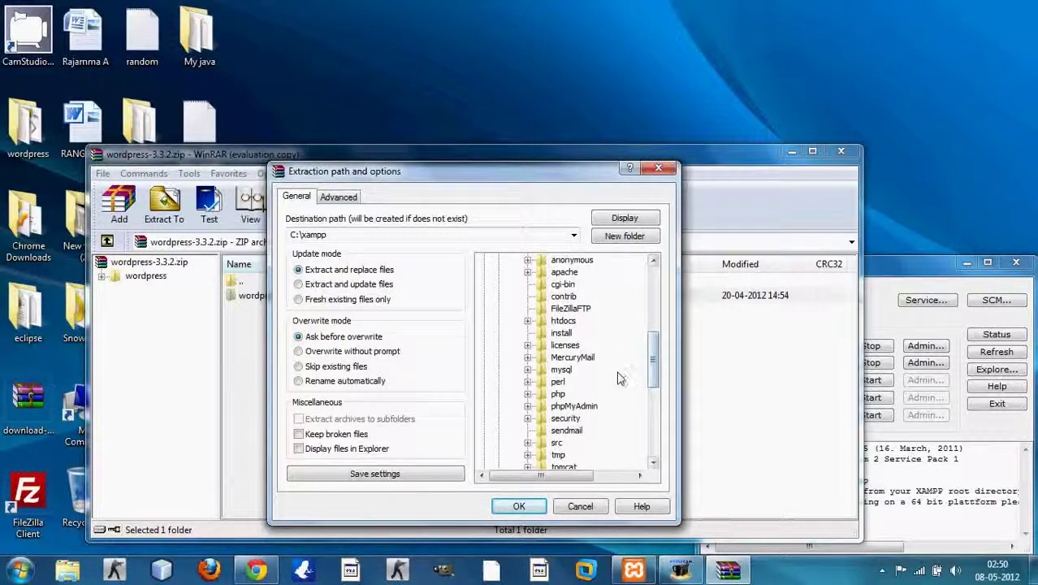
pyautogui.doubleClick(562, 321)
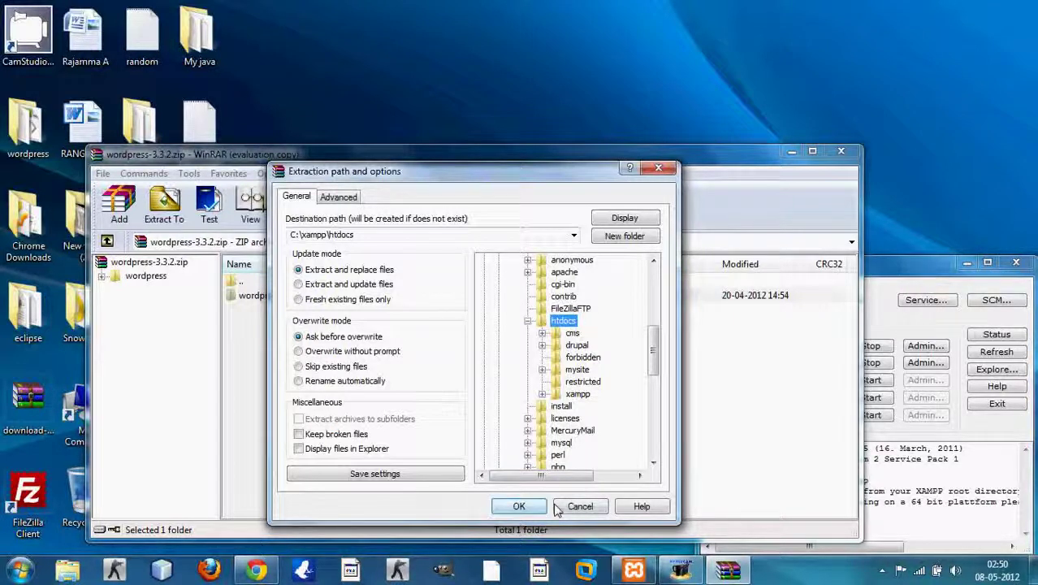
pyautogui.click(520, 506)
pyautogui.click(519, 506)
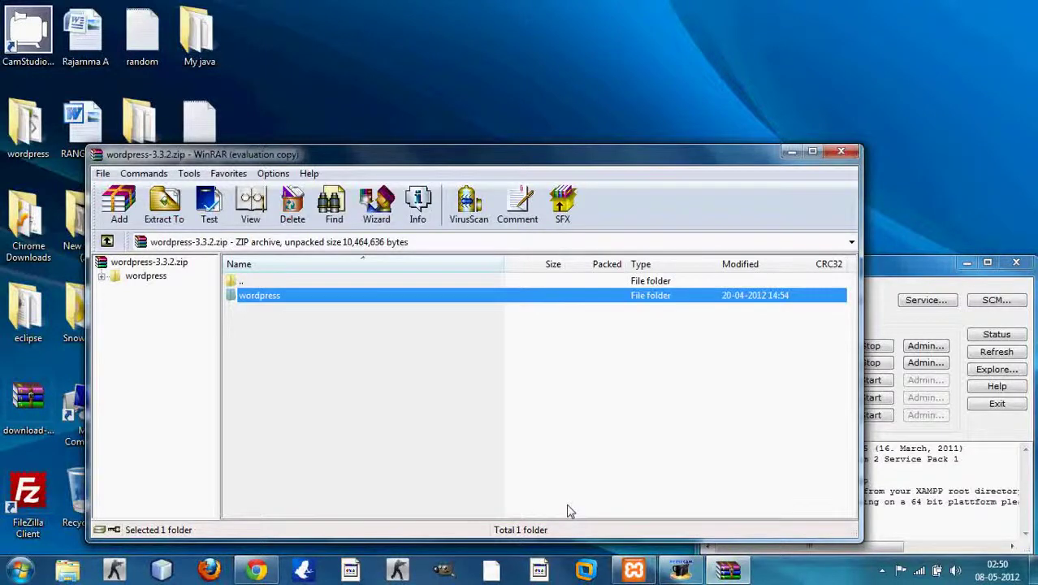
# Step: Load localhost/wordpress in a new Chrome tab, showing the missing wp-config.php notice
pyautogui.click(568, 438)
pyautogui.click(792, 152)
pyautogui.click(256, 570)
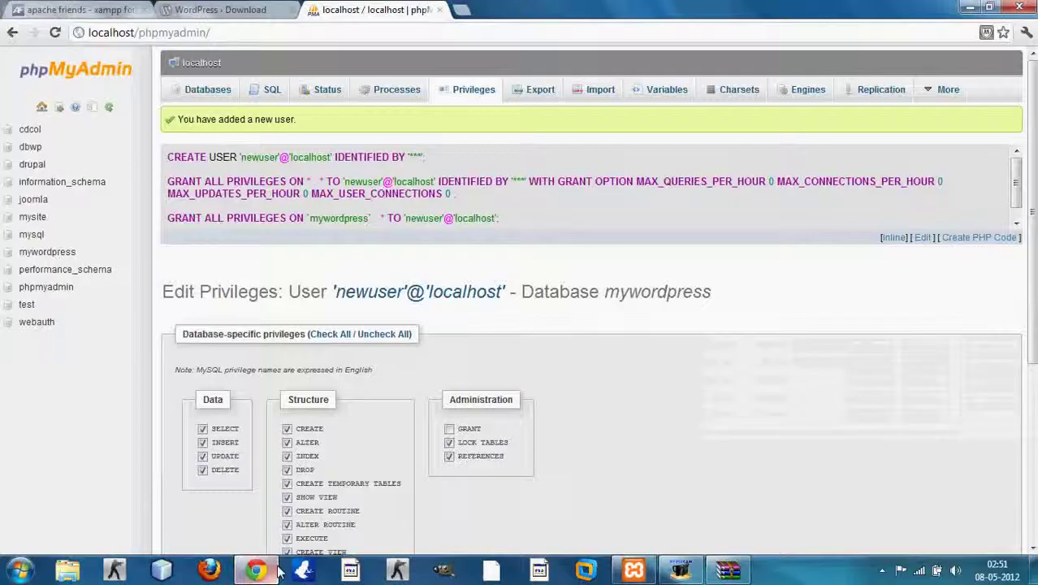
pyautogui.click(460, 11)
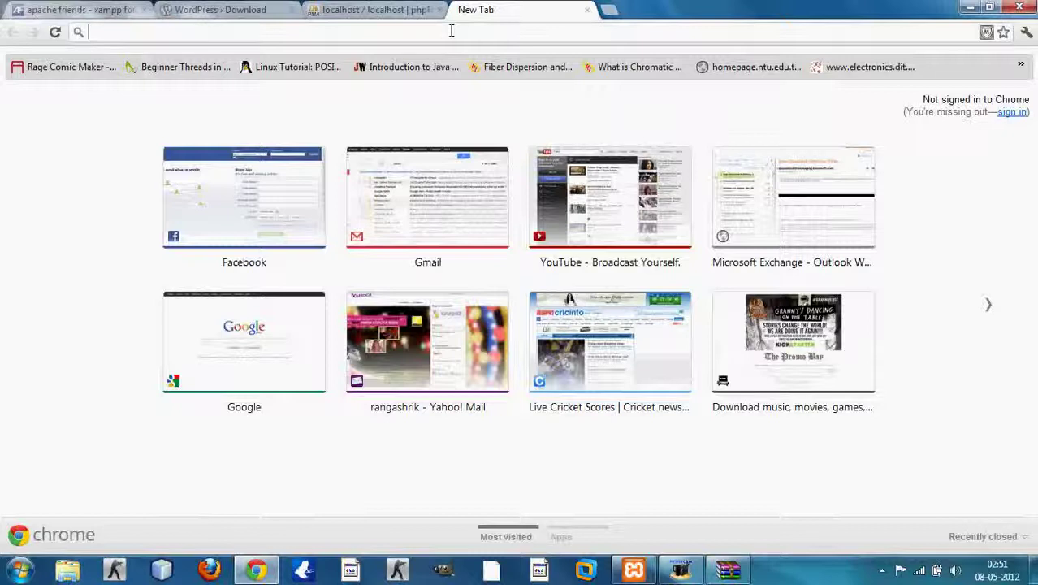
pyautogui.write('loc')
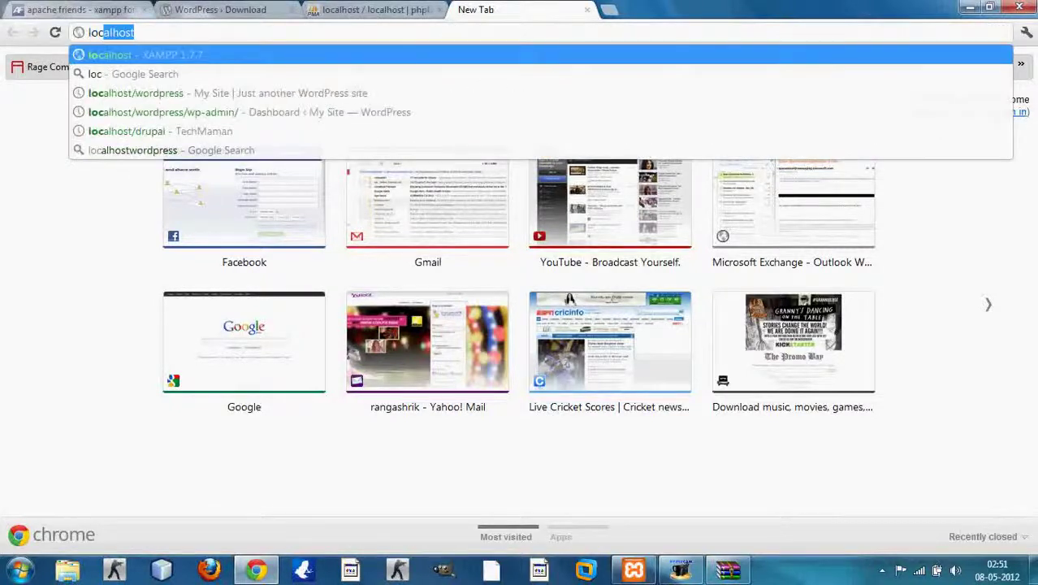
pyautogui.write('alhost')
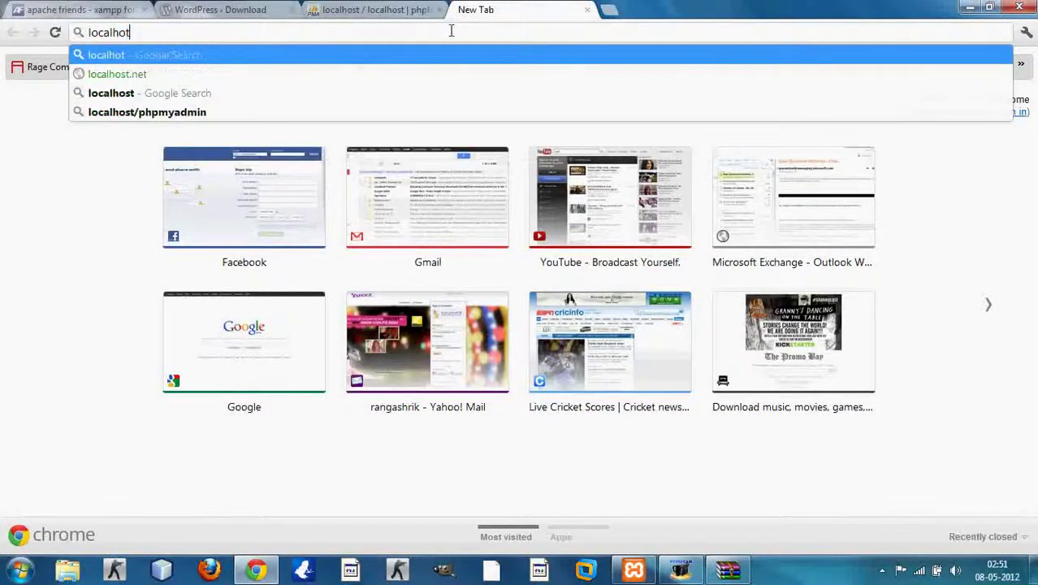
pyautogui.write('/')
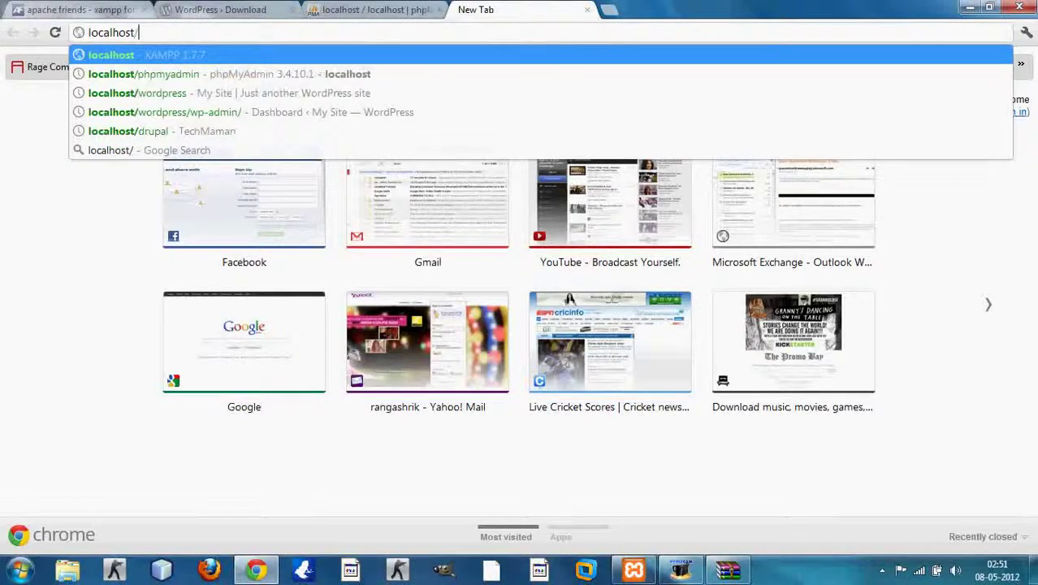
pyautogui.write('wordp')
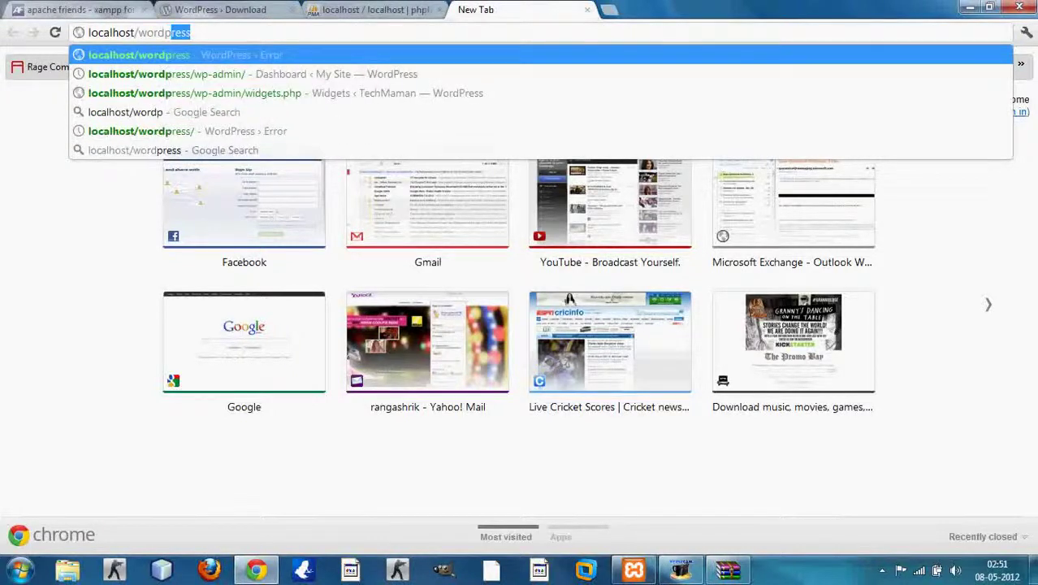
pyautogui.write('ress')
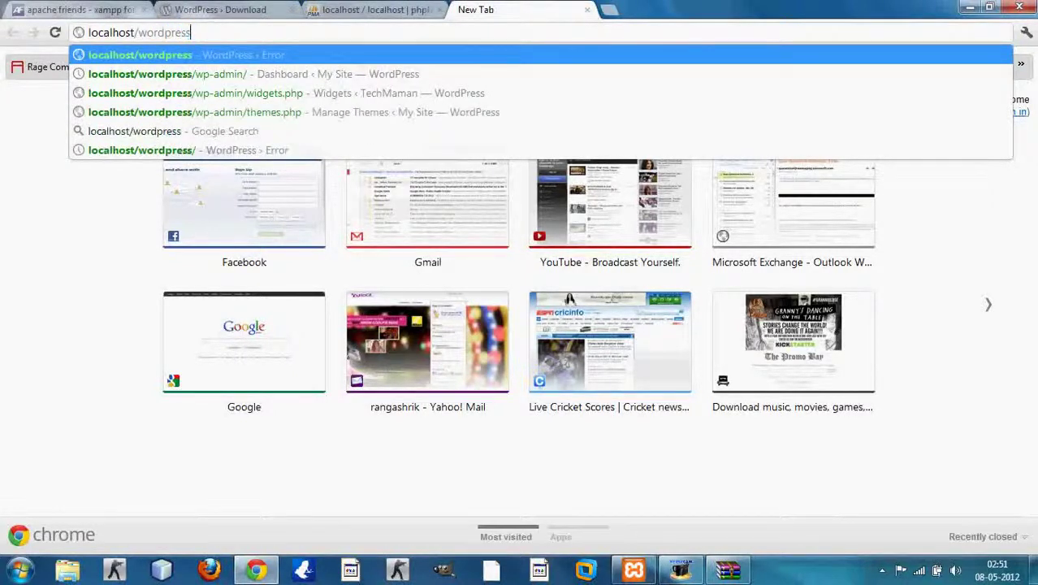
pyautogui.press('Return')
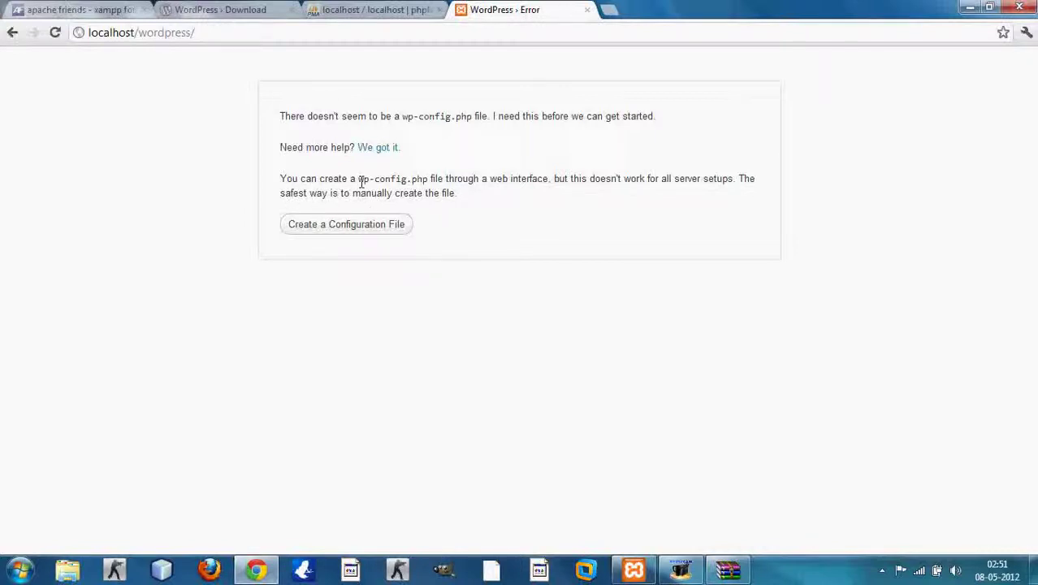
pyautogui.moveTo(357, 177); pyautogui.dragTo(429, 180)
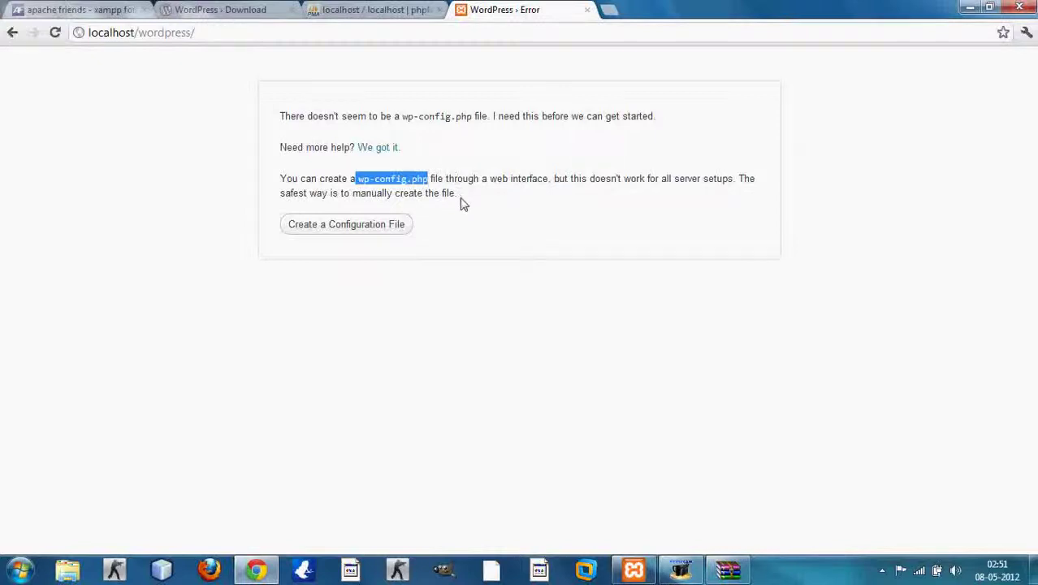
pyautogui.click(460, 204)
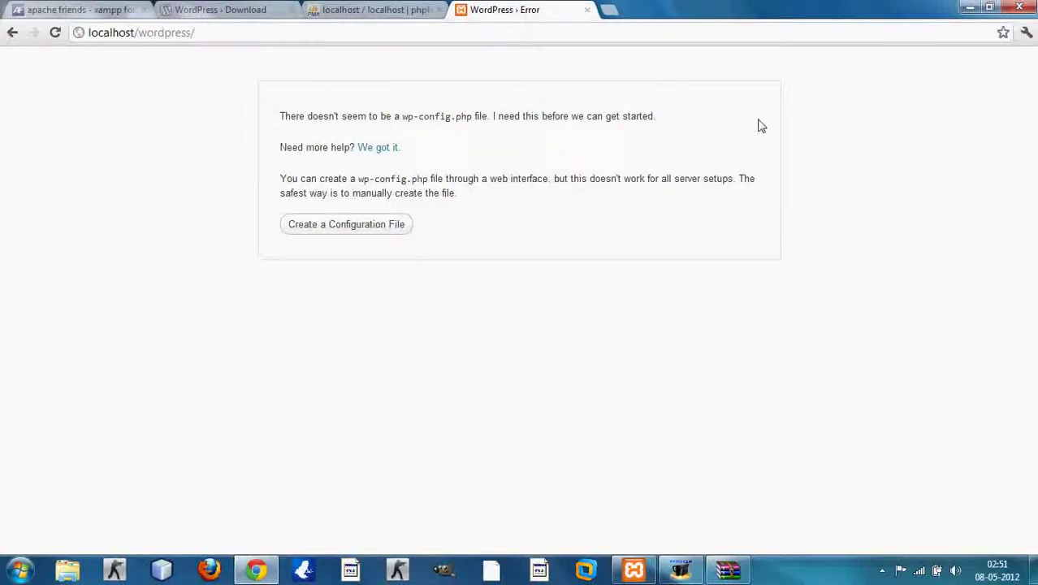
# Step: Browse to C:\xampp\htdocs\wordpress in Explorer and bring up wp-config-sample's context menu
pyautogui.click(969, 9)
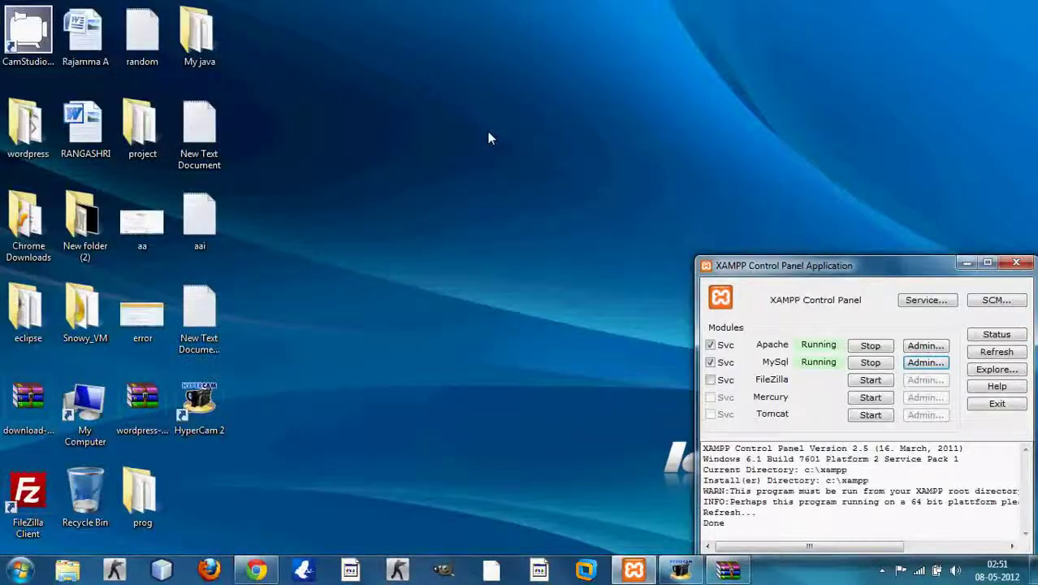
pyautogui.click(20, 569)
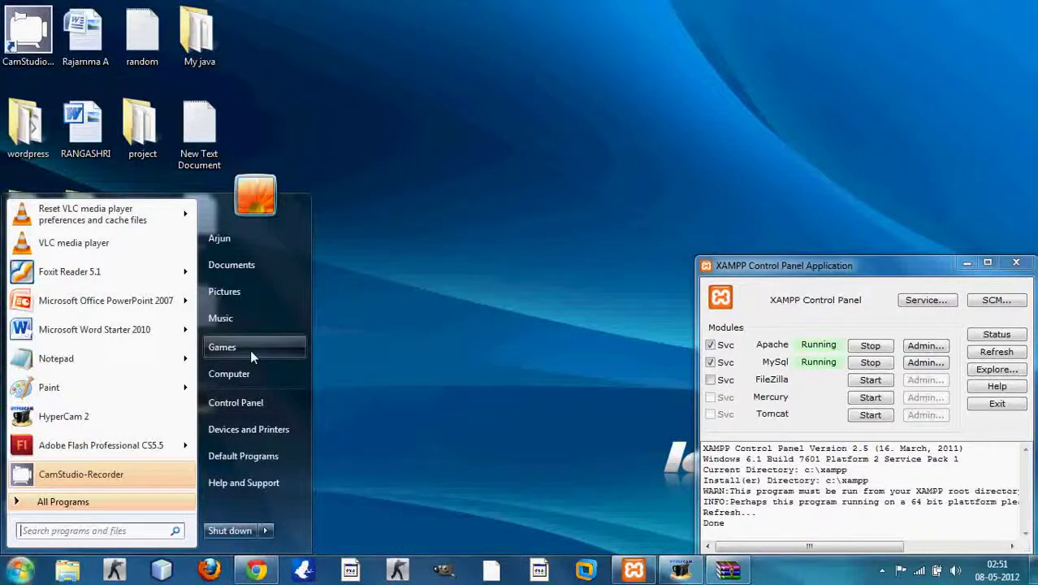
pyautogui.click(250, 373)
pyautogui.doubleClick(715, 239)
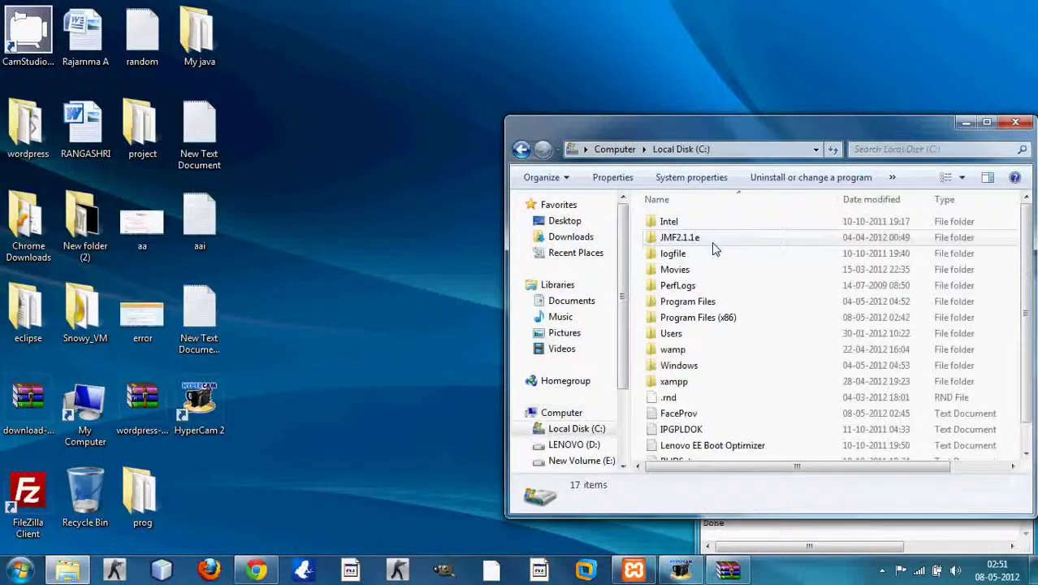
pyautogui.doubleClick(674, 381)
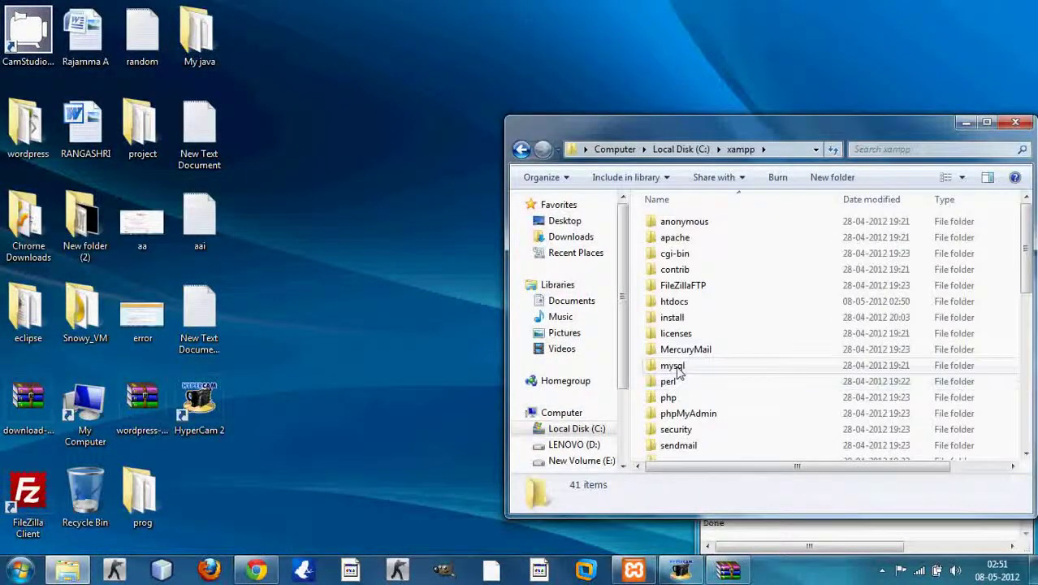
pyautogui.doubleClick(678, 303)
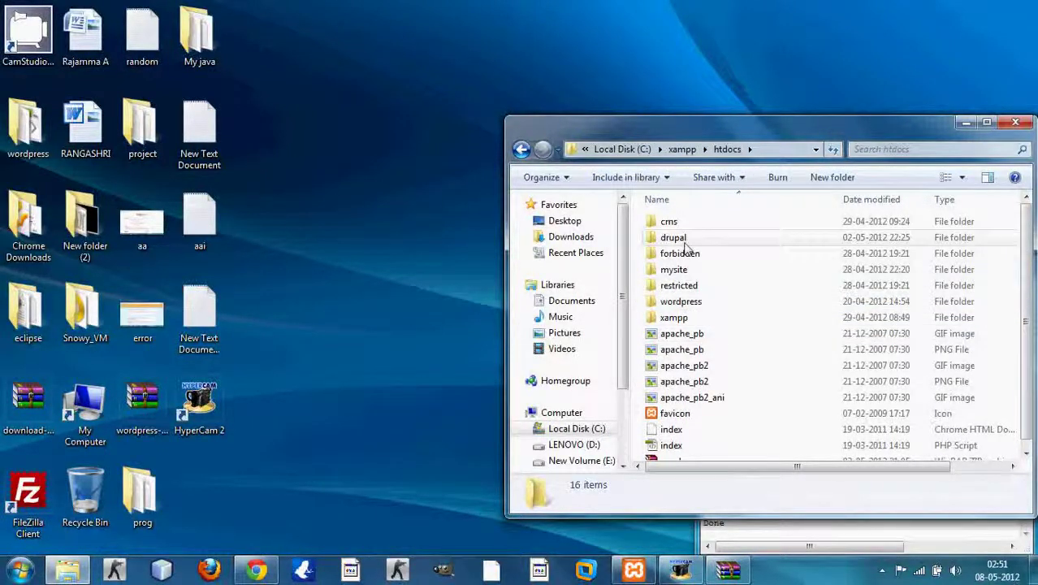
pyautogui.doubleClick(681, 302)
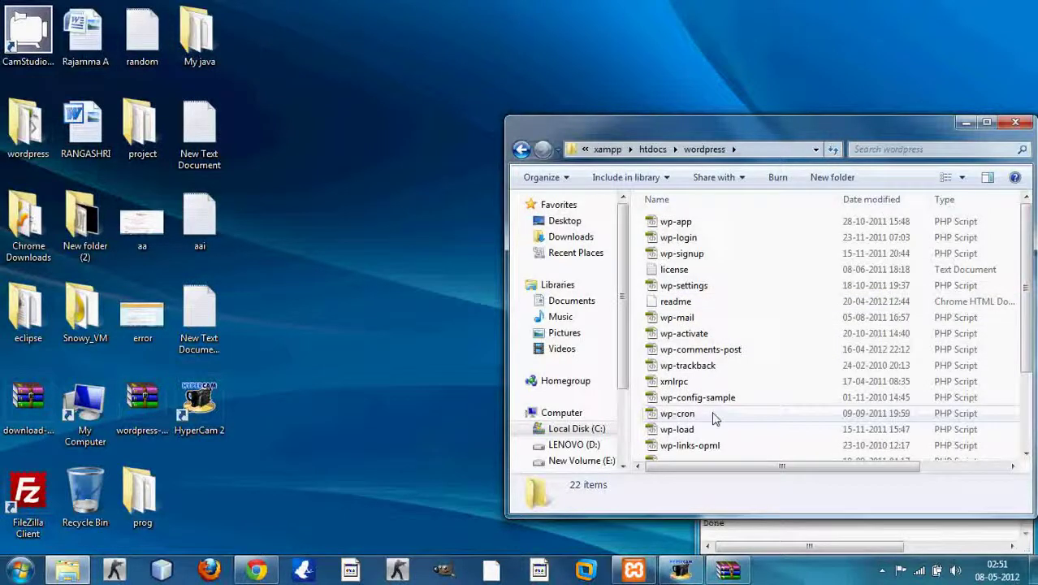
pyautogui.scroll(-1, 714, 416)
pyautogui.scroll(-1, 716, 422)
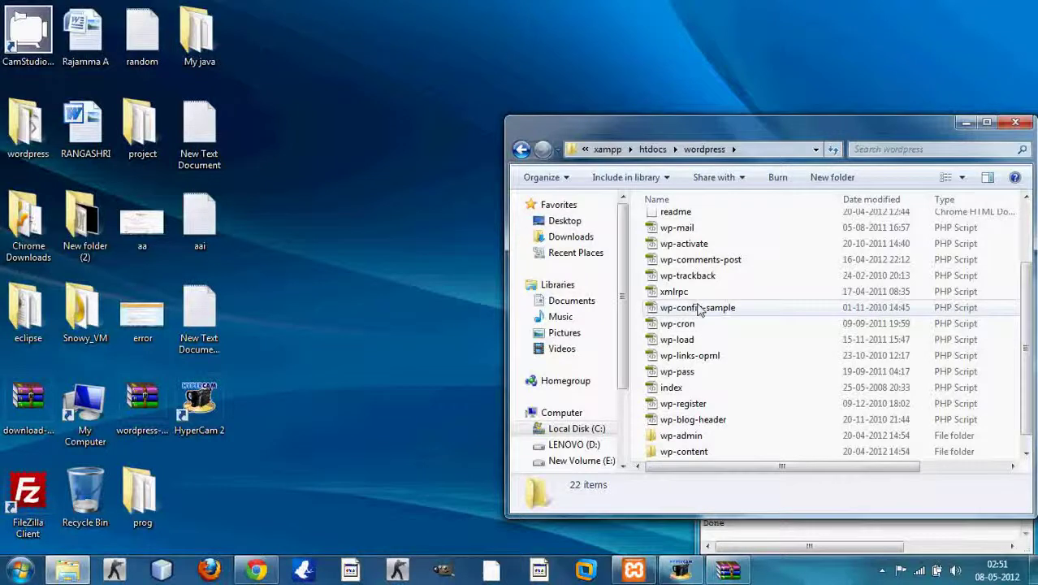
pyautogui.scroll(-1, 711, 365)
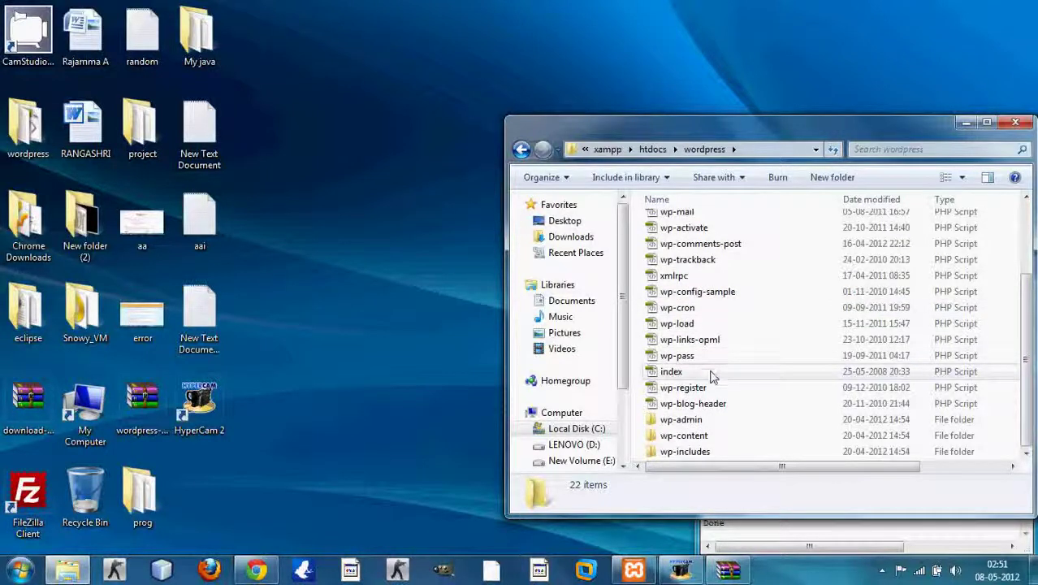
pyautogui.rightClick(711, 291)
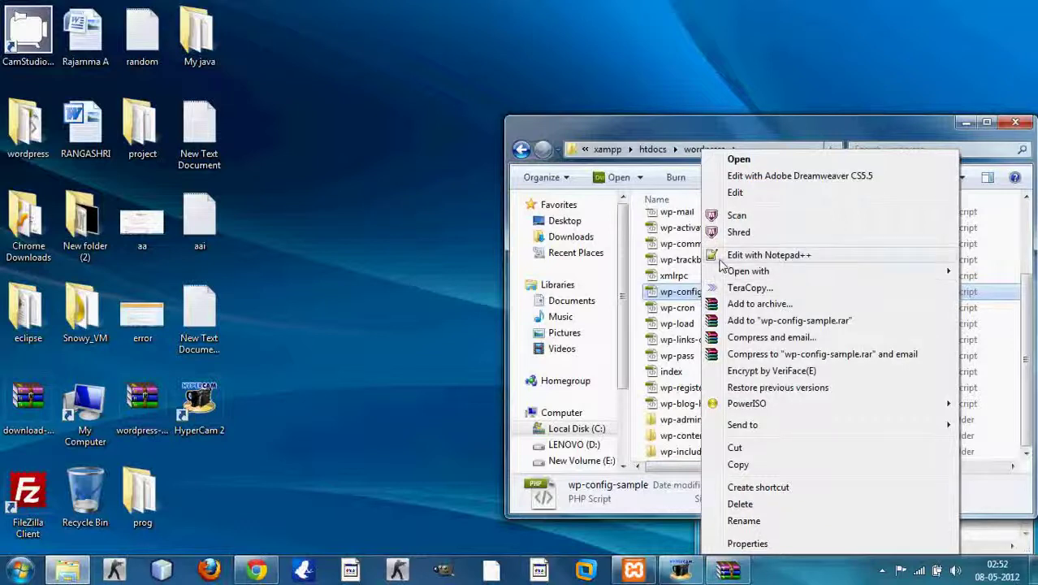
# Step: Open wp-config-sample in Notepad++, check the database name on line 19, then close Notepad++
pyautogui.click(719, 257)
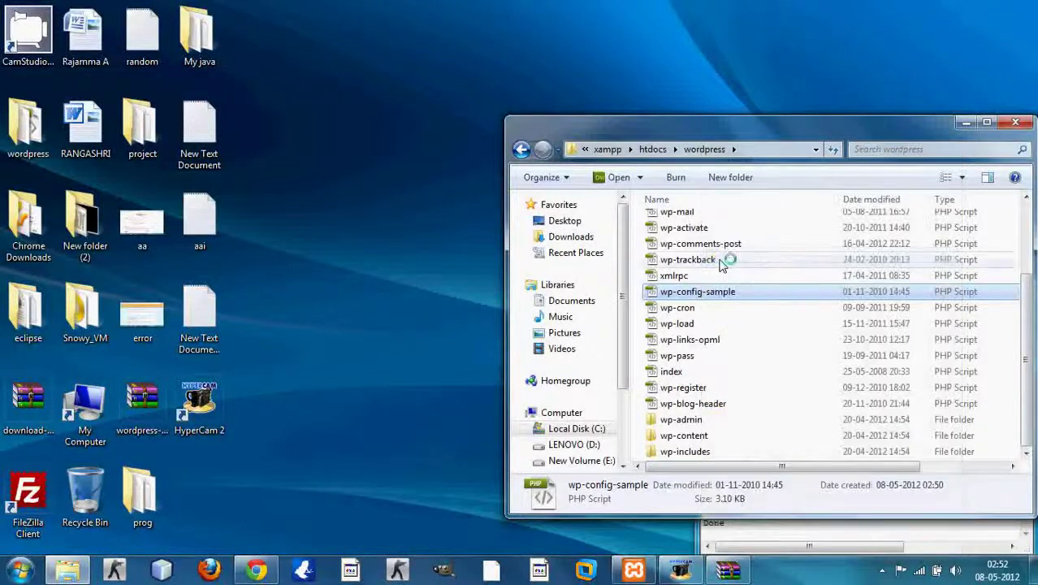
pyautogui.scroll(-1, 517, 282)
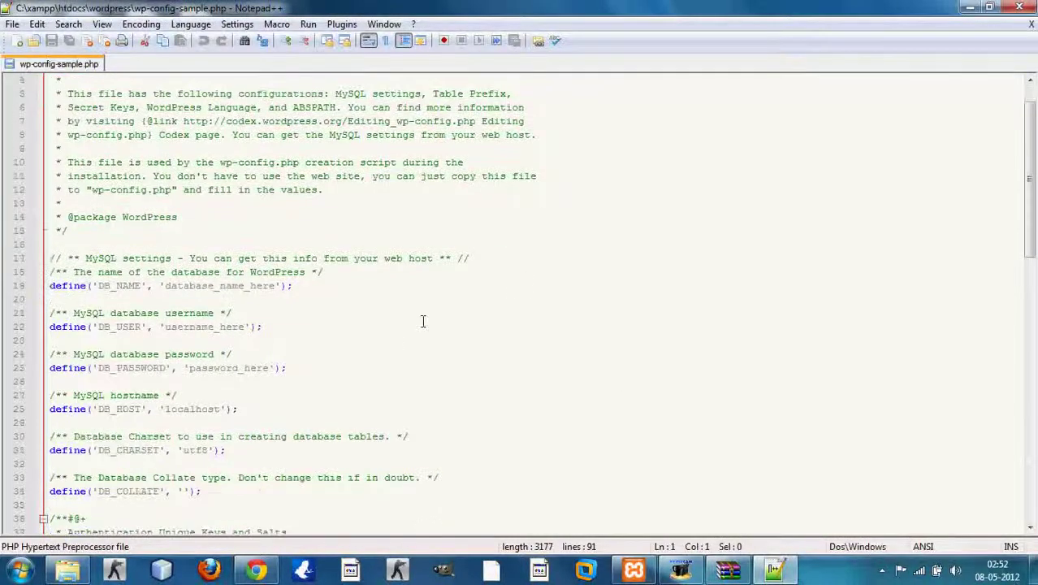
pyautogui.click(276, 286)
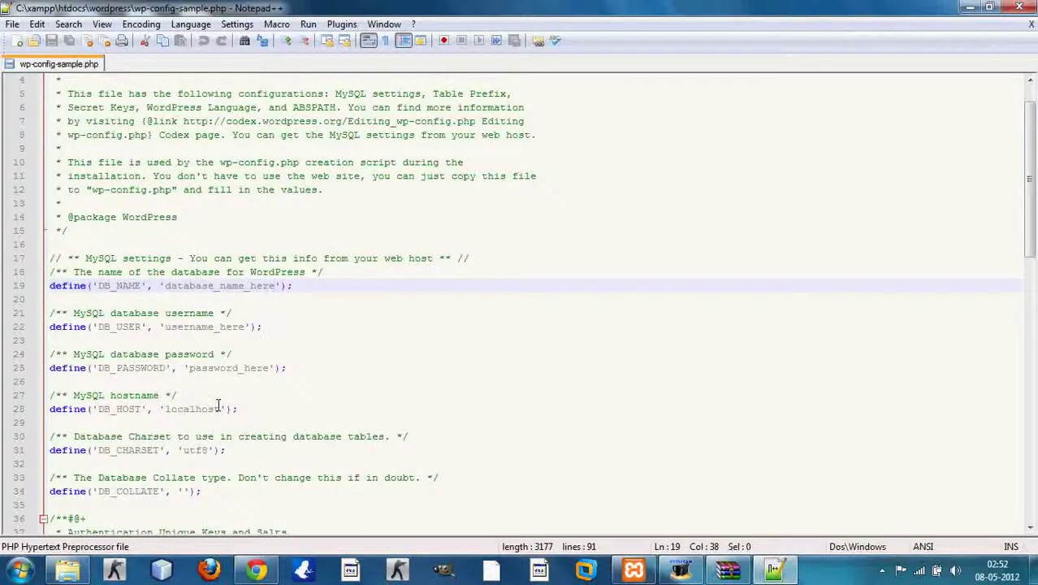
pyautogui.click(1031, 24)
pyautogui.click(1025, 8)
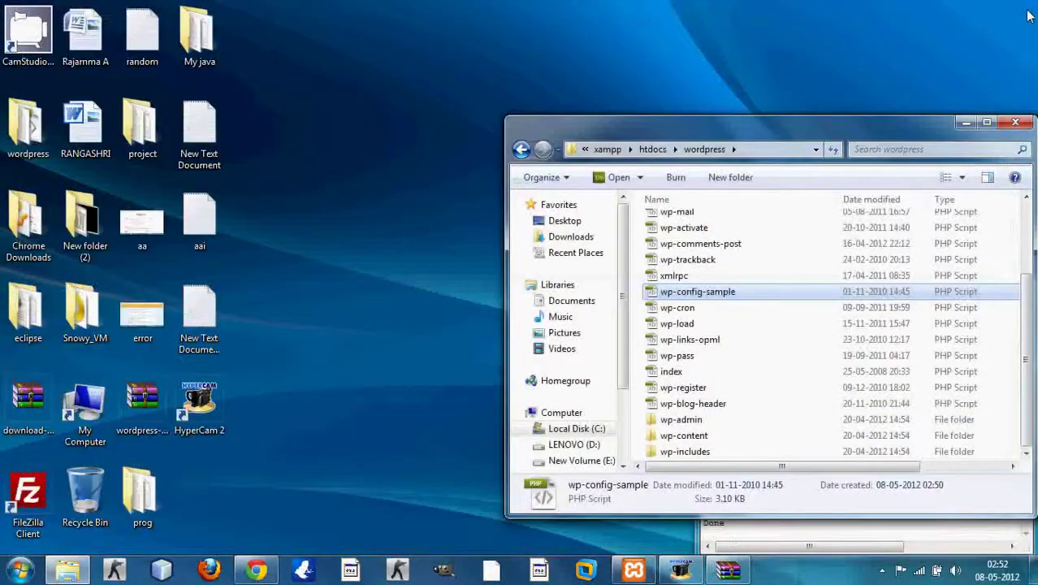
# Step: Back in Chrome, choose Create a Configuration File and continue with Let's go!
pyautogui.click(257, 571)
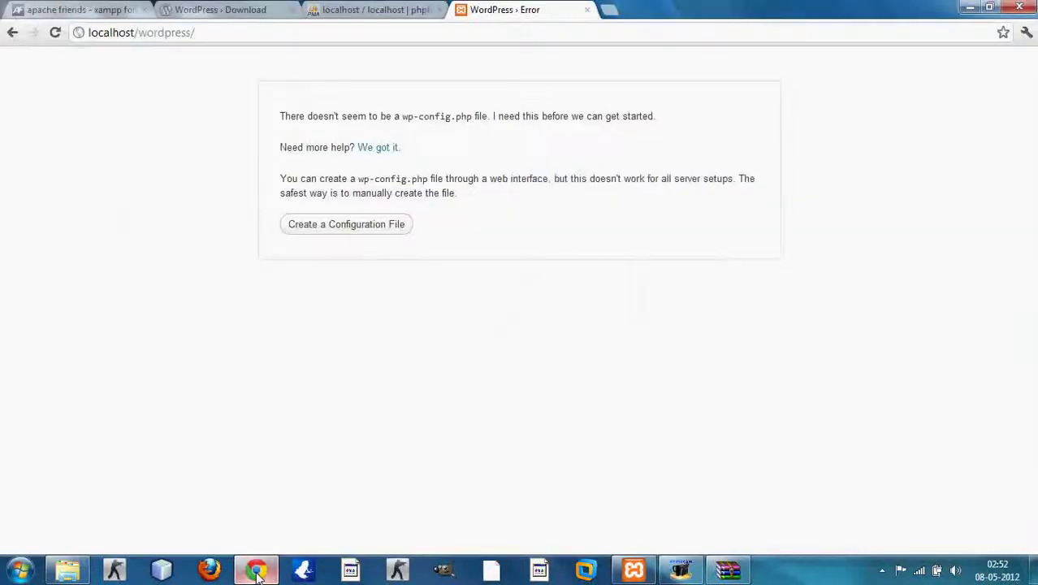
pyautogui.click(386, 232)
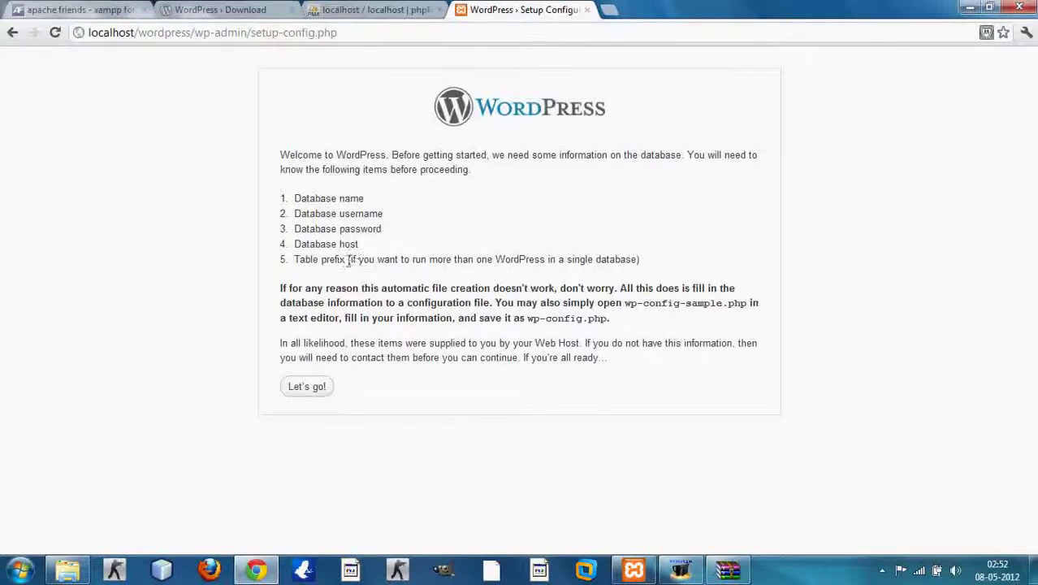
pyautogui.click(316, 385)
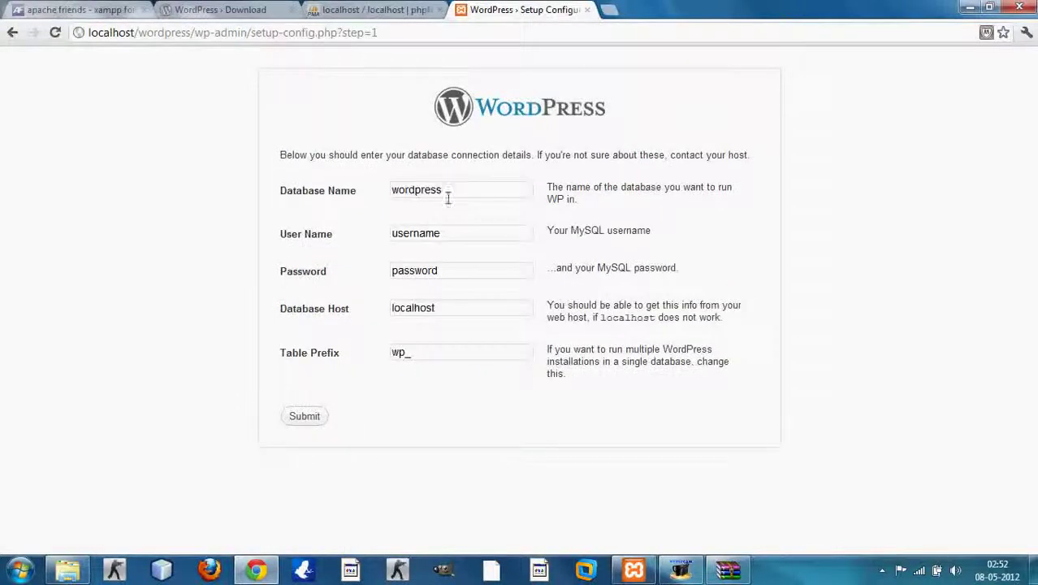
# Step: Submit database mywordpress, user newuser and an empty password, keeping host localhost and prefix wp_
pyautogui.doubleClick(447, 198)
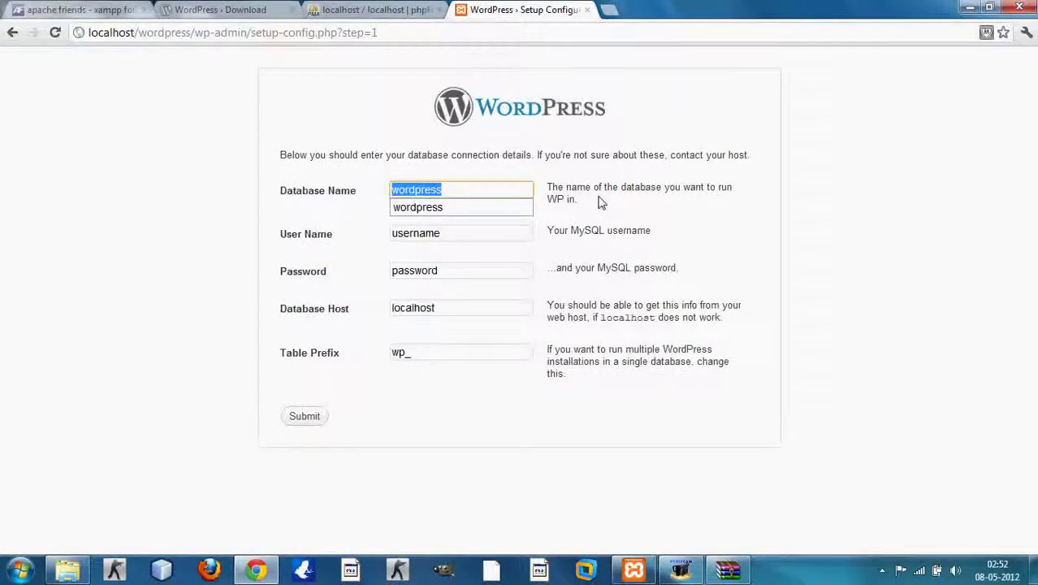
pyautogui.write('my')
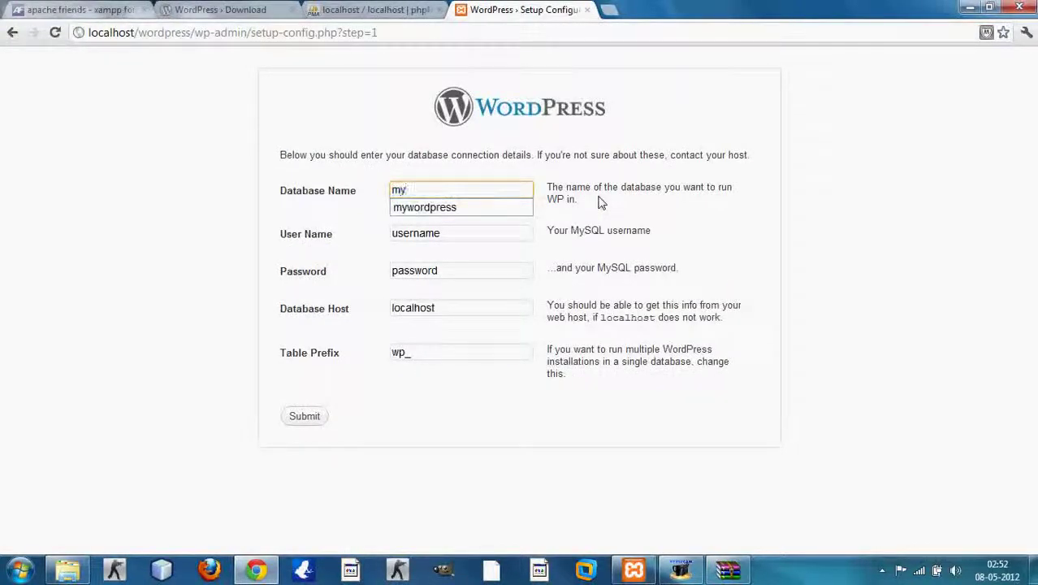
pyautogui.write('wordpress')
pyautogui.press('Tab')
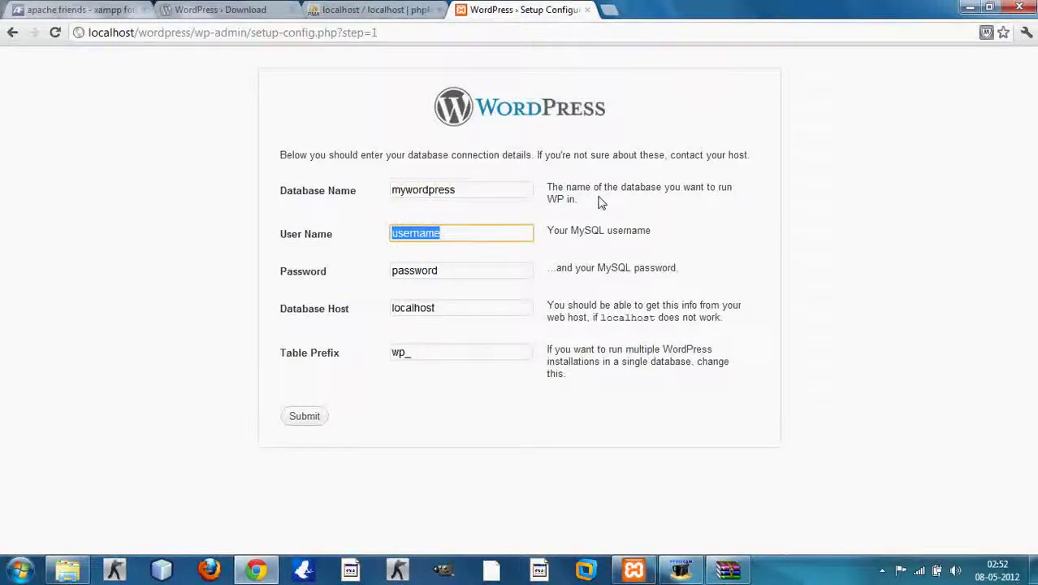
pyautogui.write('newu')
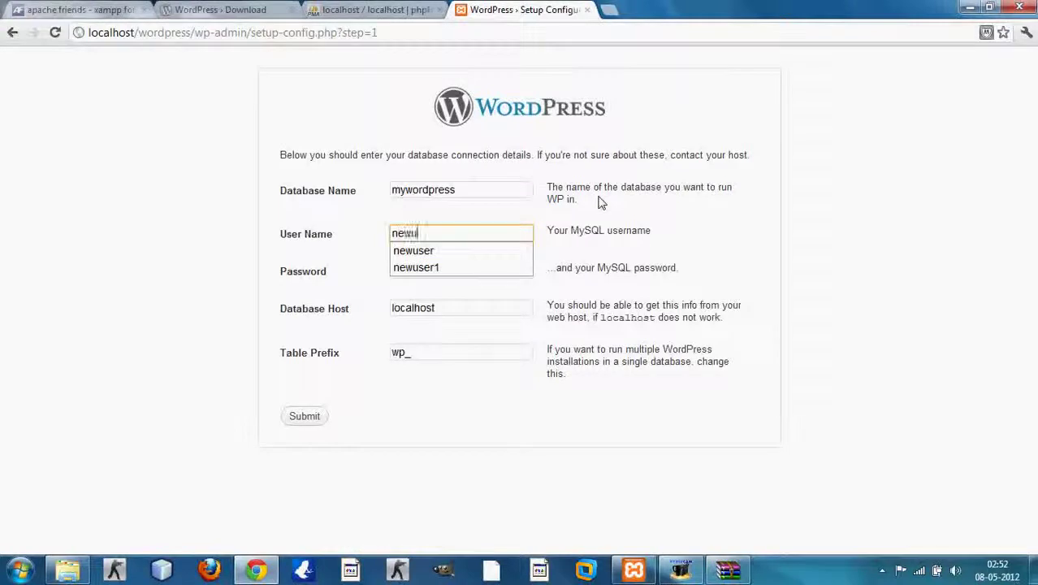
pyautogui.write('ser')
pyautogui.press('Tab')
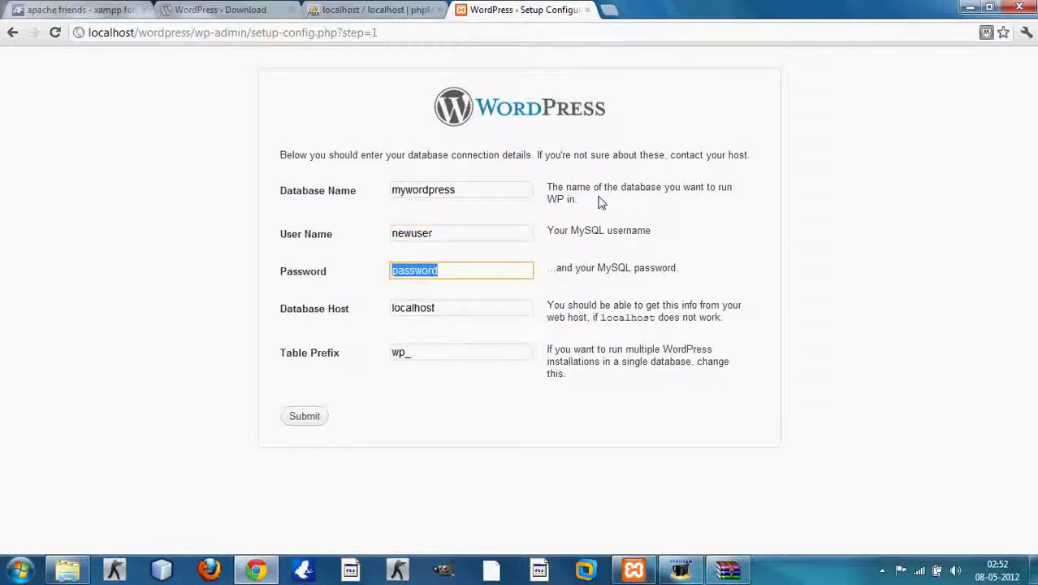
pyautogui.press('BackSpace')
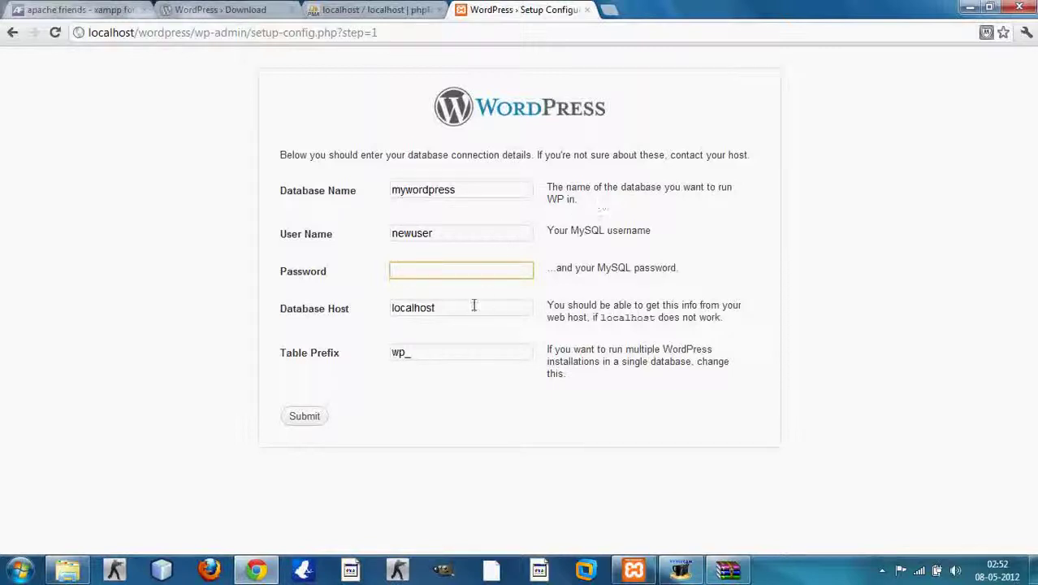
pyautogui.click(470, 308)
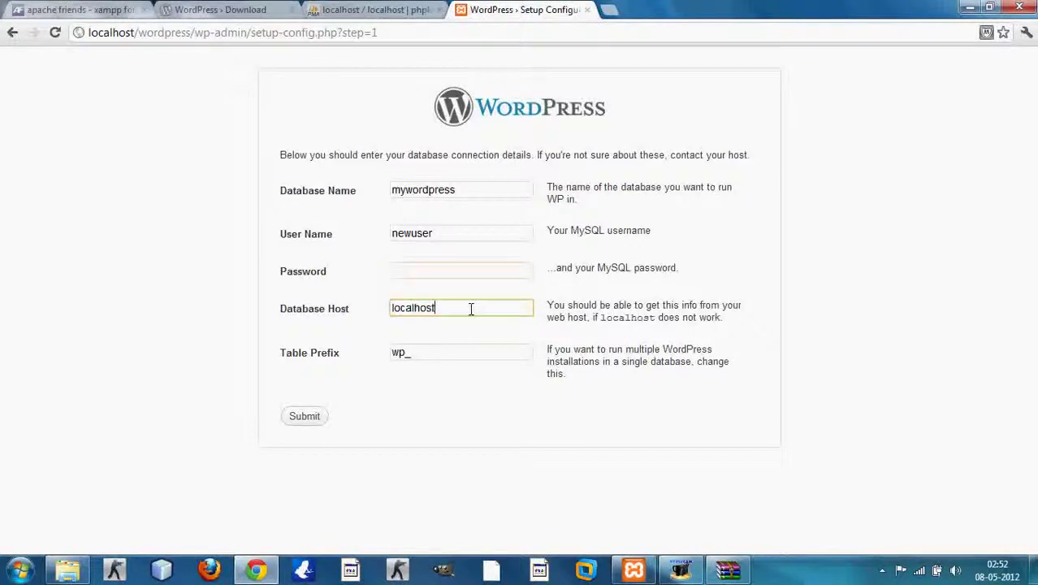
pyautogui.click(421, 354)
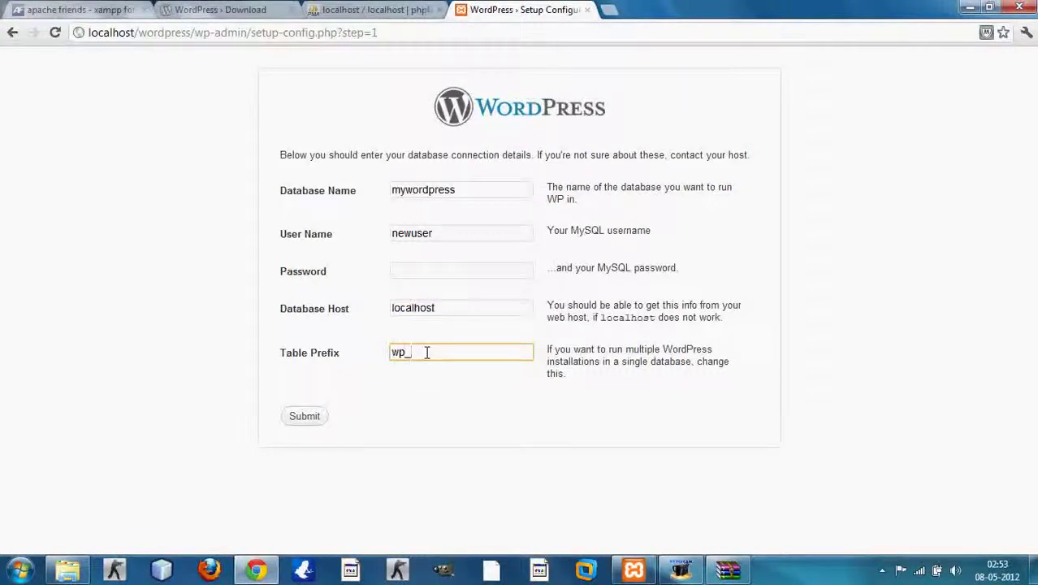
pyautogui.click(304, 417)
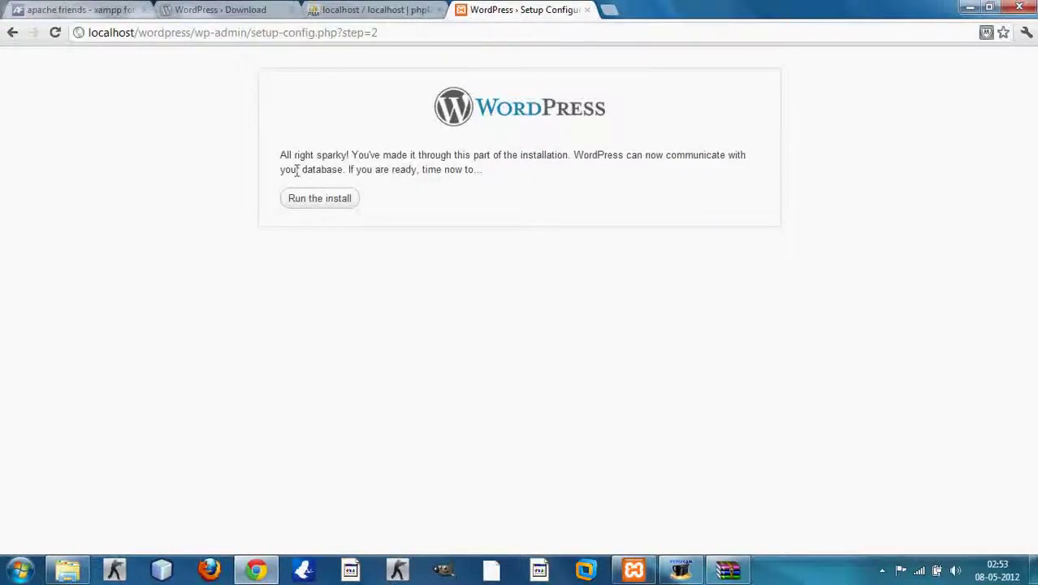
pyautogui.moveTo(278, 156); pyautogui.dragTo(353, 156)
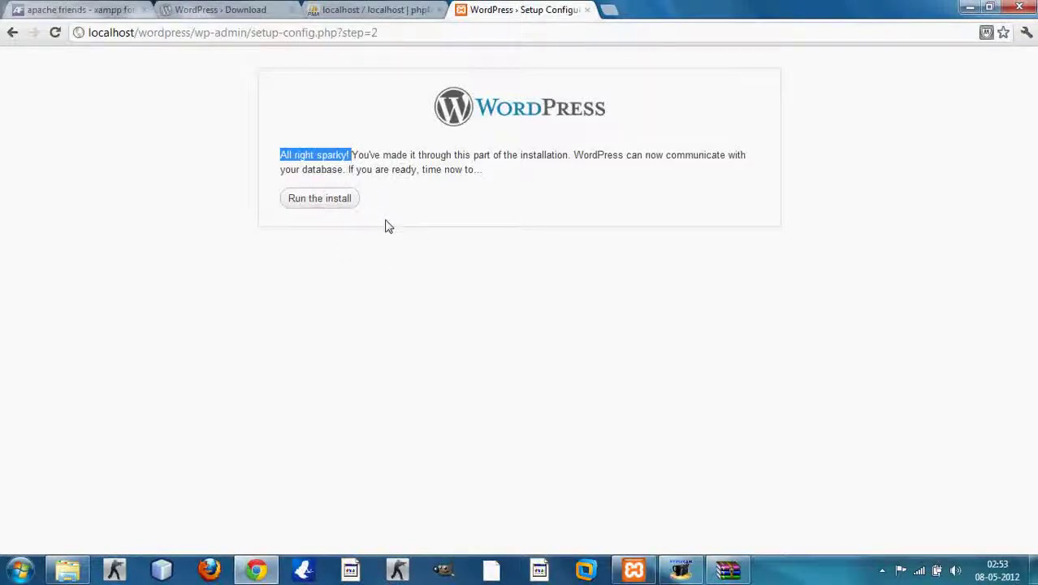
# Step: Run the install and enter 'My Site' as the site title, keeping admin as username
pyautogui.click(323, 208)
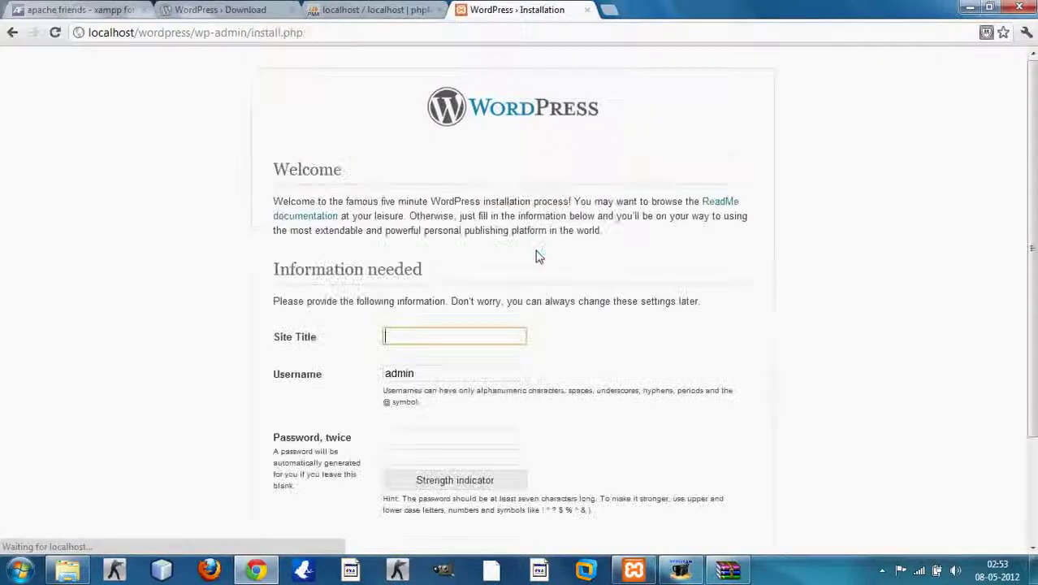
pyautogui.scroll(-2, 539, 260)
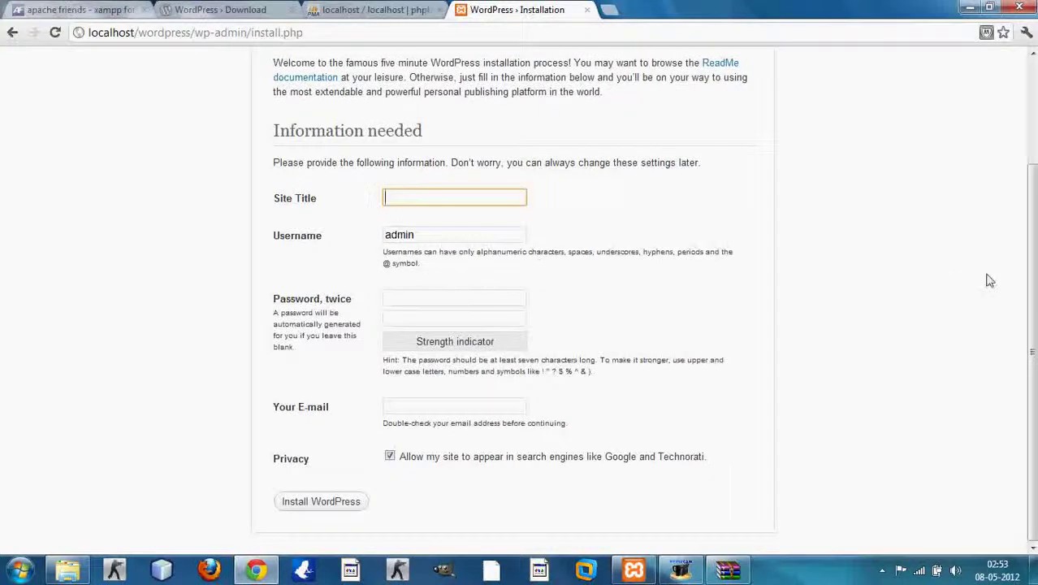
pyautogui.click(499, 199)
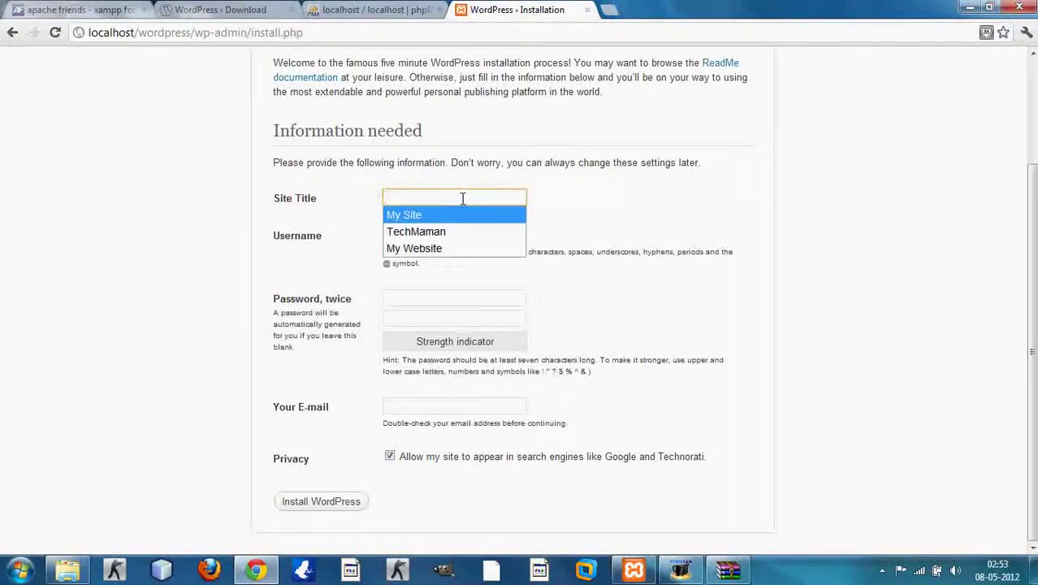
pyautogui.write('My')
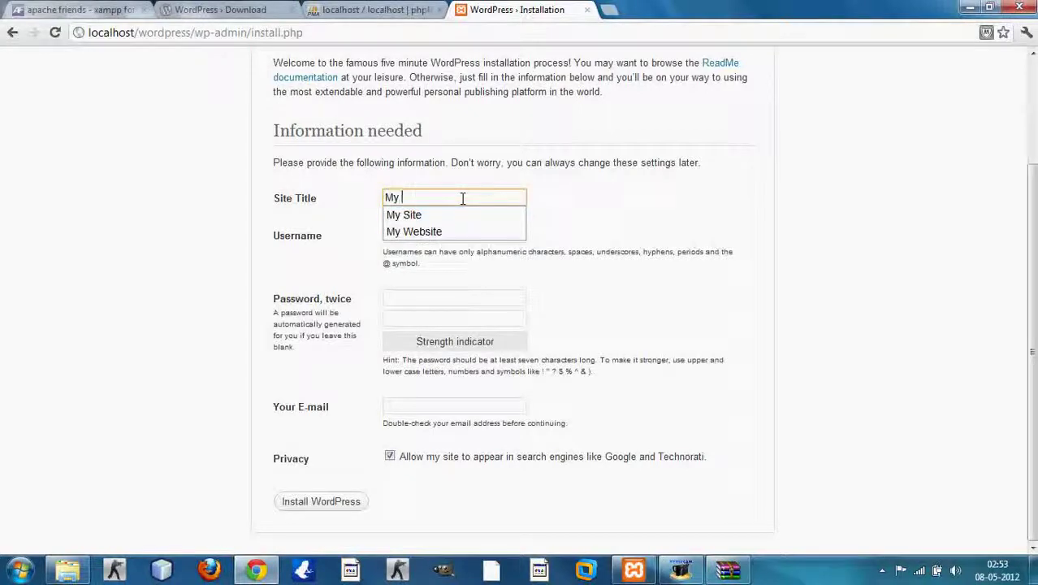
pyautogui.write(' Site')
pyautogui.press('Tab')
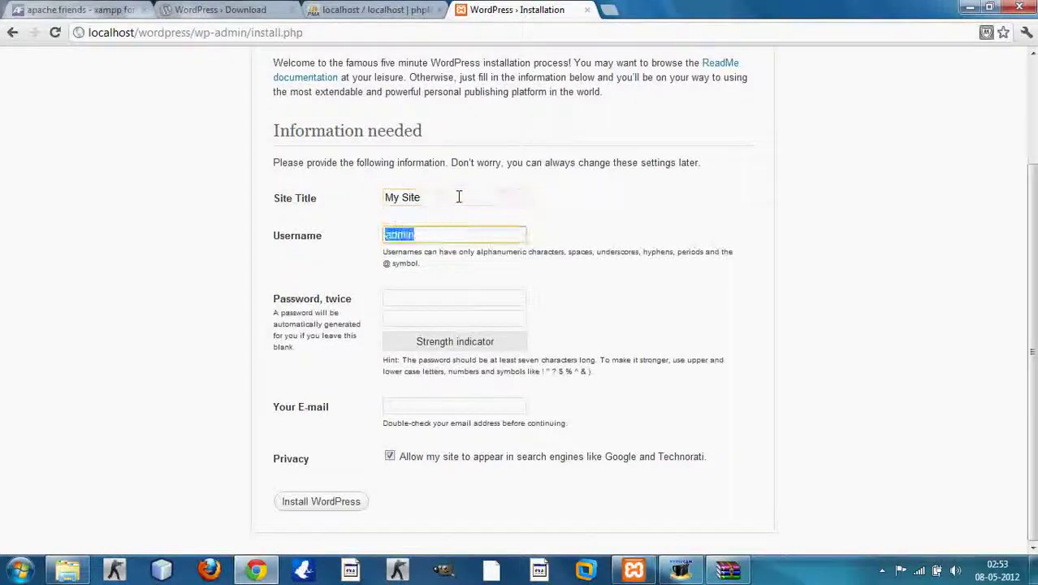
pyautogui.click(422, 234)
pyautogui.click(457, 220)
pyautogui.click(475, 238)
# Step: Enter the admin password in both password fields
pyautogui.click(435, 297)
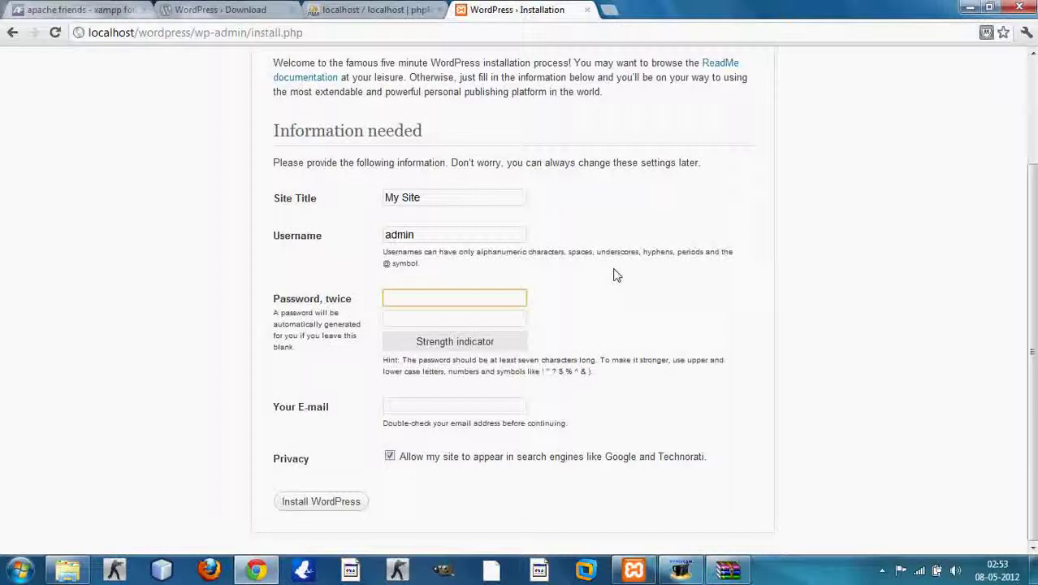
pyautogui.write('123456')
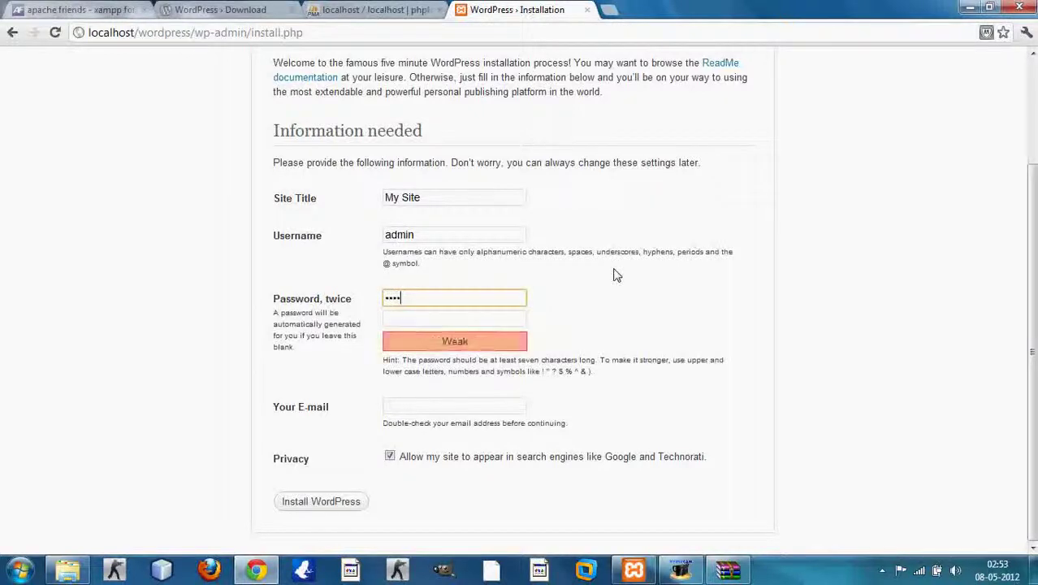
pyautogui.write('789')
pyautogui.press('Tab')
pyautogui.write('123456')
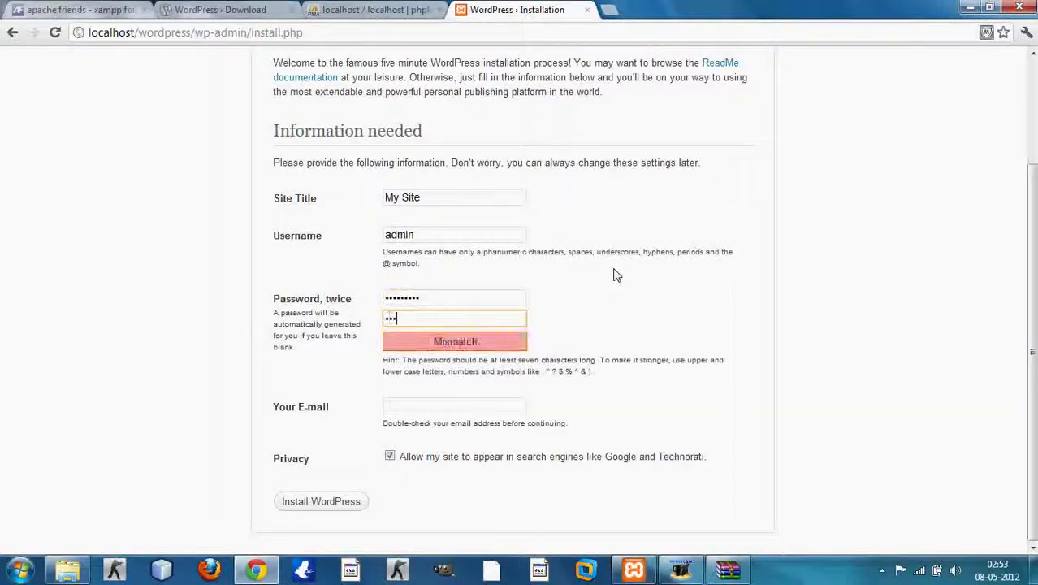
pyautogui.write('789')
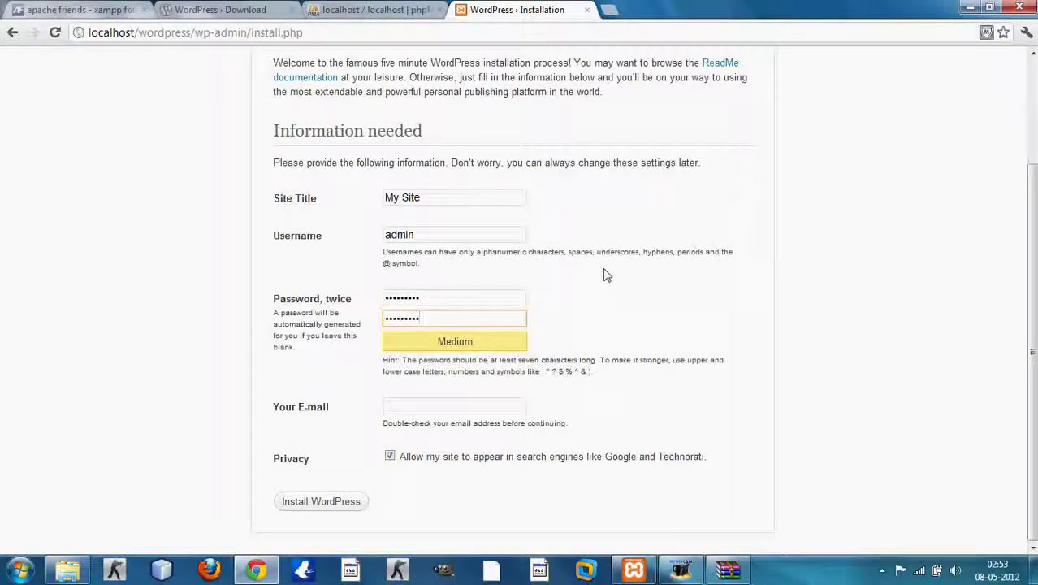
pyautogui.click(448, 234)
pyautogui.click(449, 295)
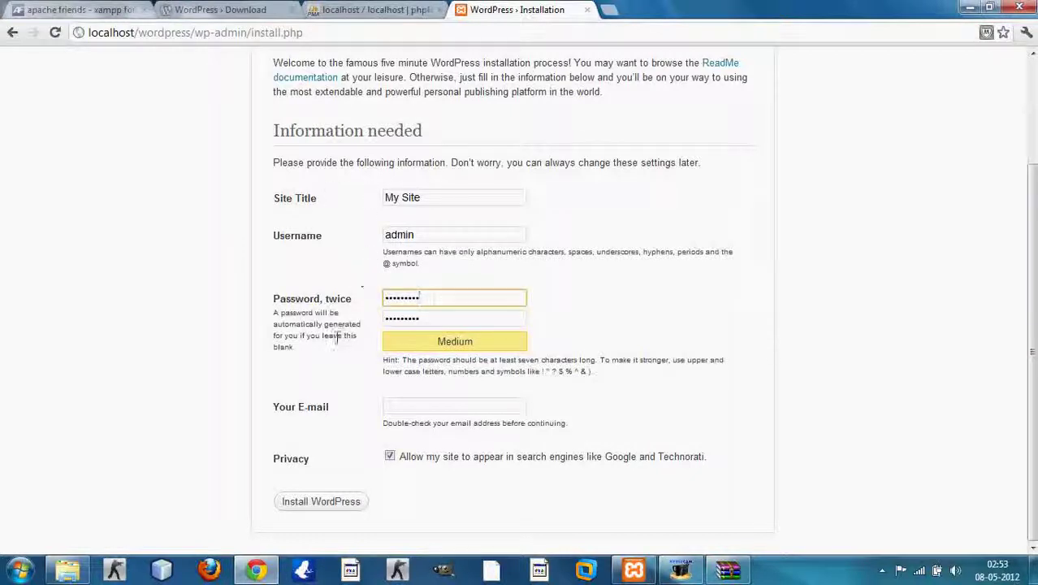
# Step: Fill in the e-mail address from the autocomplete suggestion and install WordPress
pyautogui.click(399, 406)
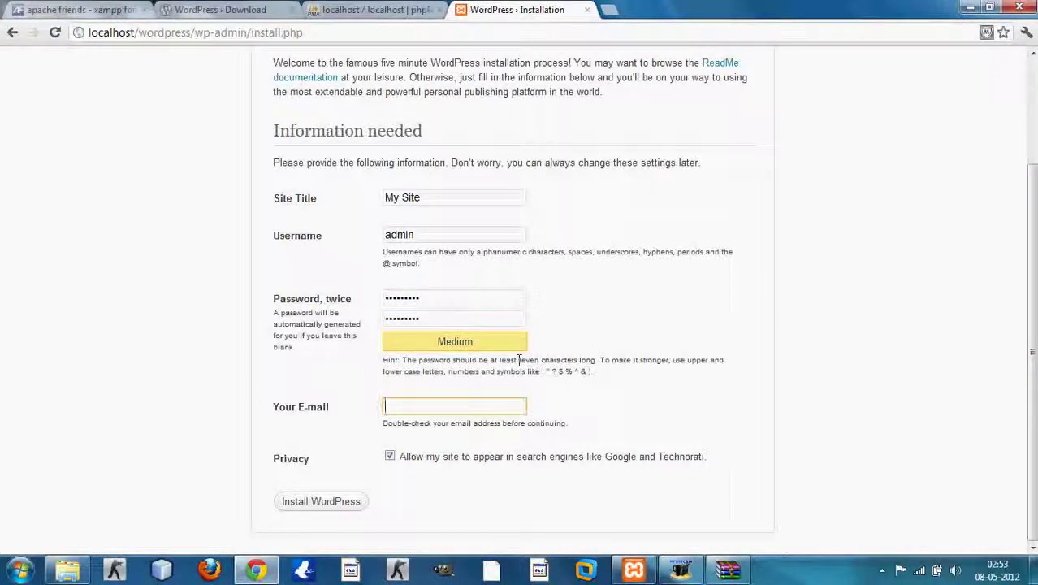
pyautogui.write('mc')
pyautogui.press('Down')
pyautogui.press('Return')
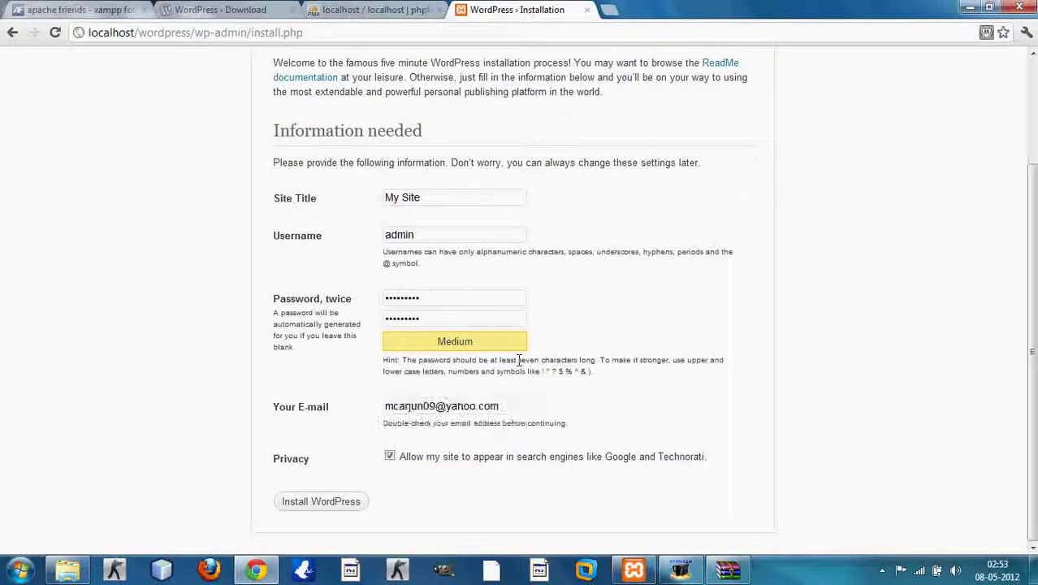
pyautogui.click(353, 503)
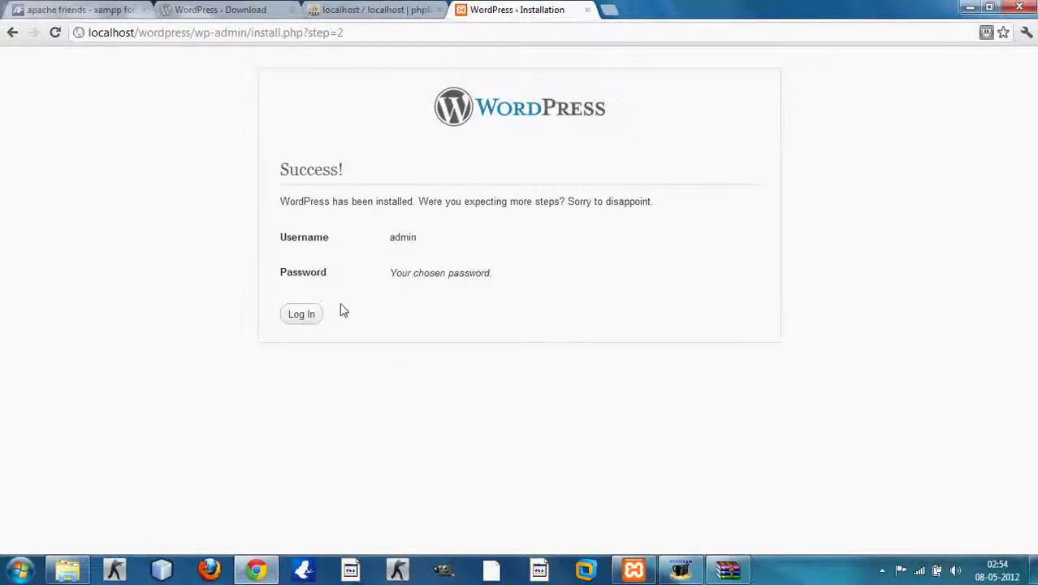
# Step: Log in to the new site as admin with the account password
pyautogui.click(307, 315)
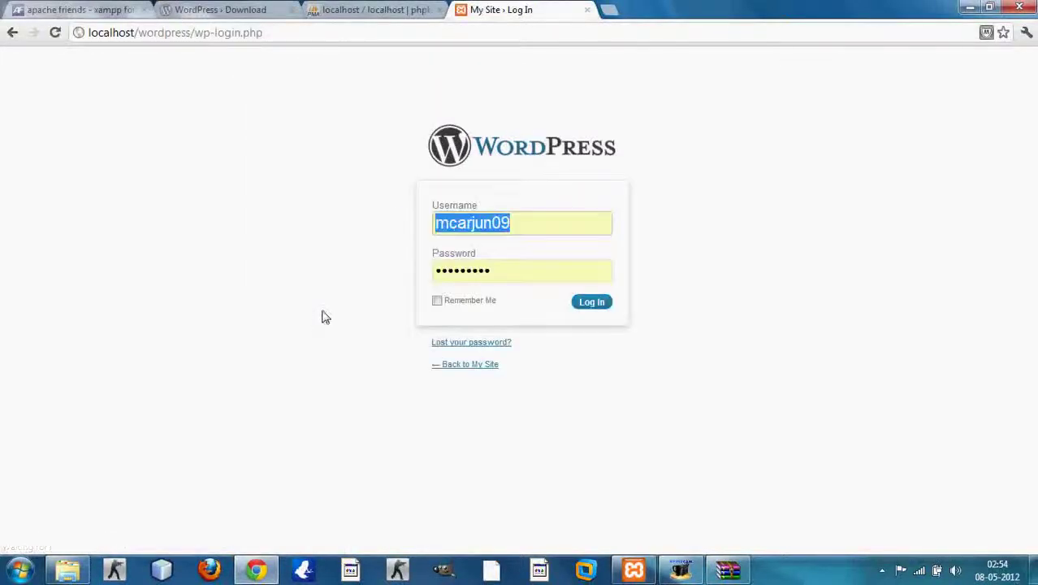
pyautogui.write('admin')
pyautogui.click(479, 281)
pyautogui.write('admin1234')
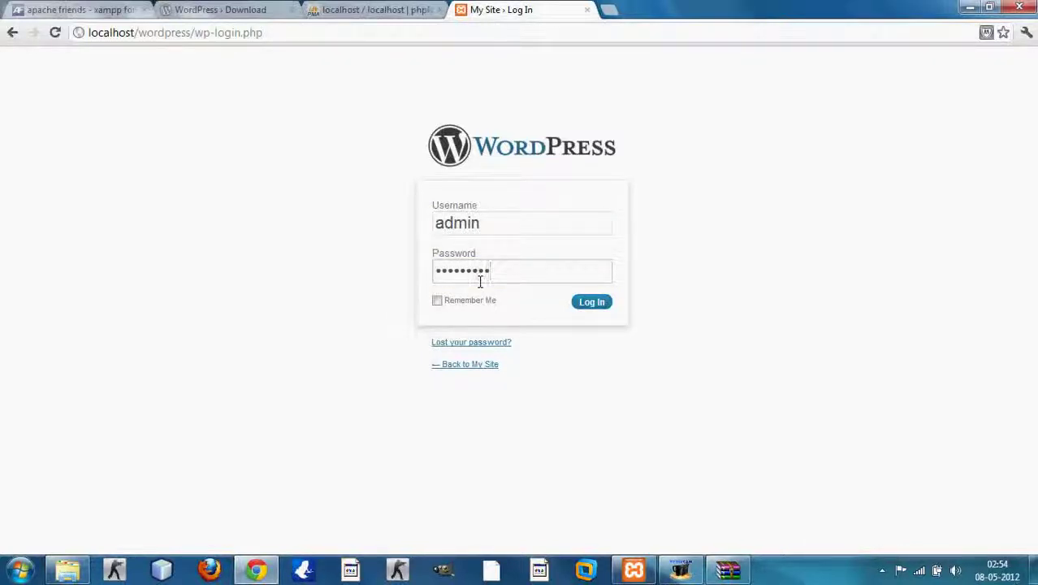
pyautogui.click(590, 302)
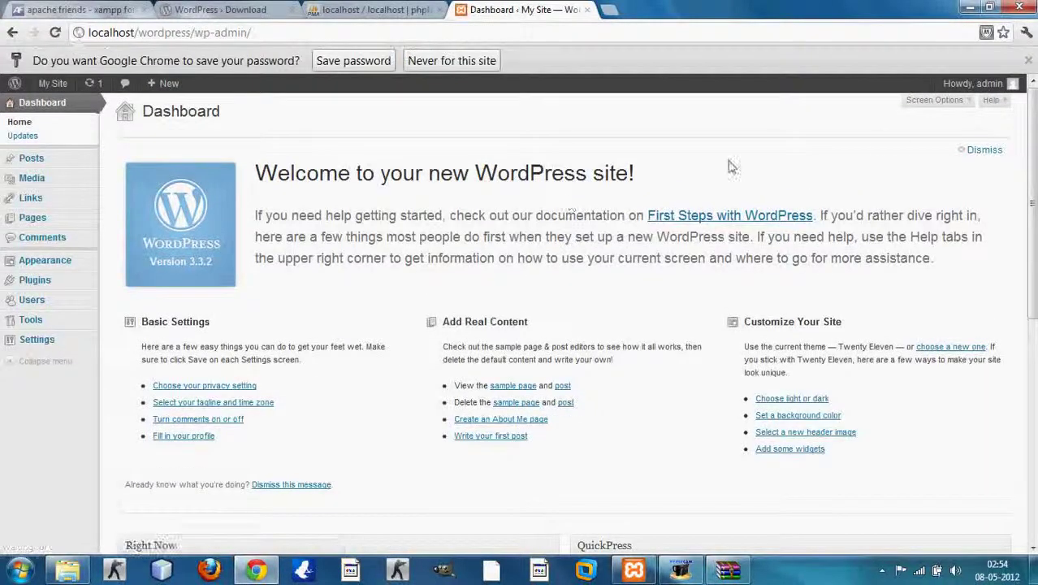
# Step: Dismiss the save-password bar and browse the My Site public front page
pyautogui.click(1027, 61)
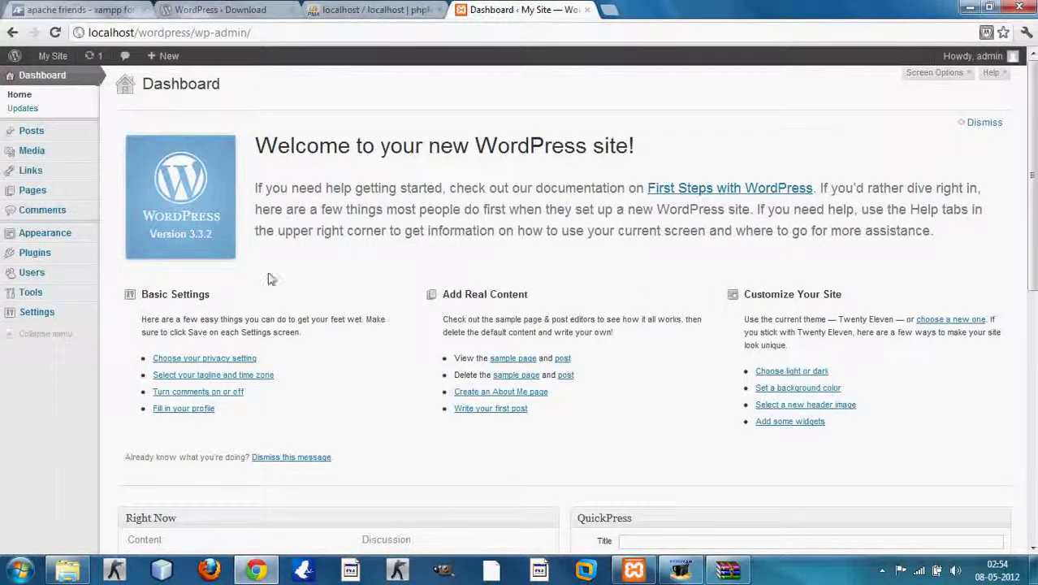
pyautogui.click(46, 57)
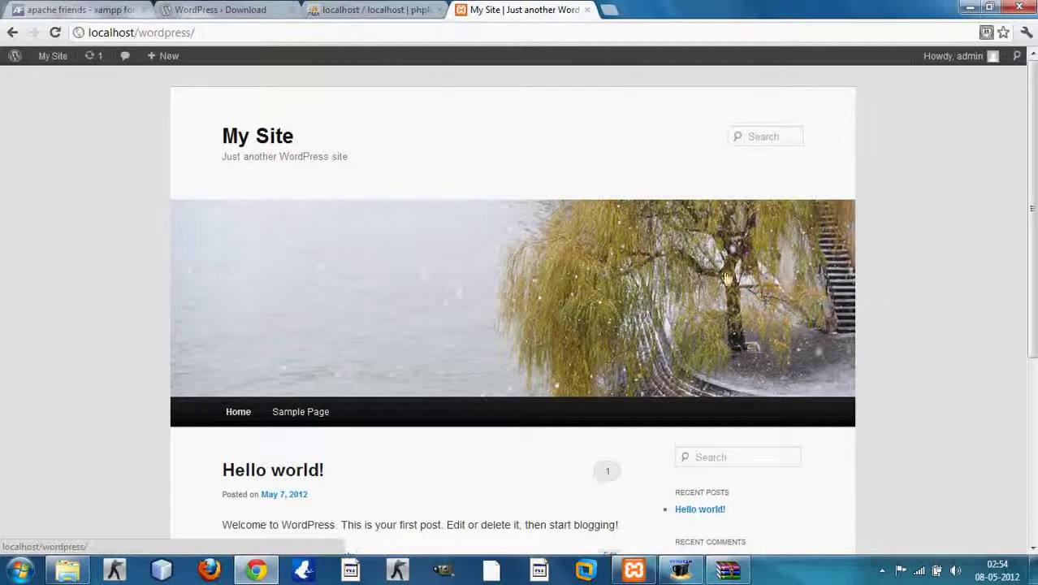
pyautogui.scroll(-4, 71, 207)
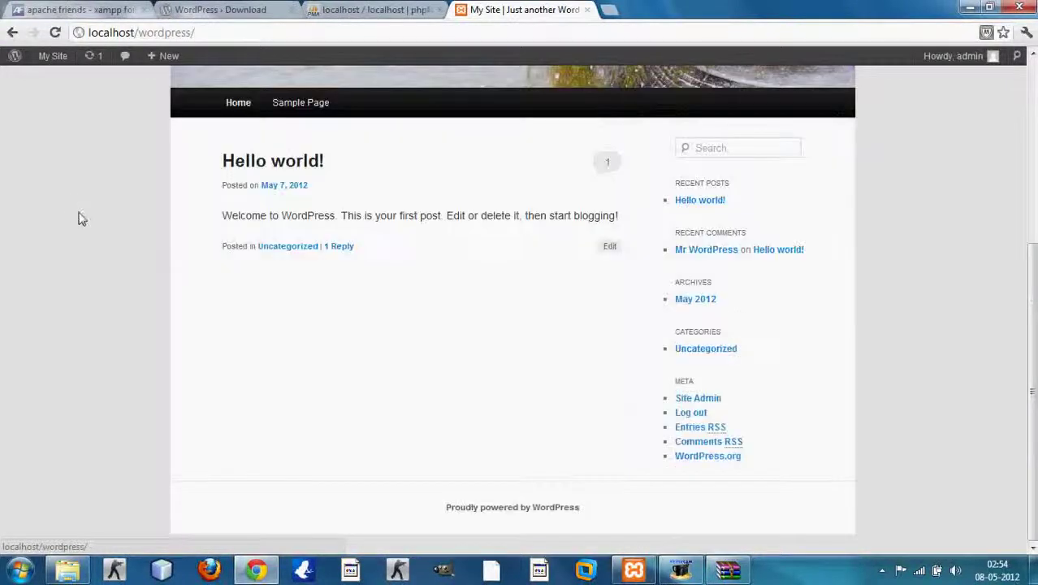
pyautogui.moveTo(1031, 398); pyautogui.dragTo(1032, 213)
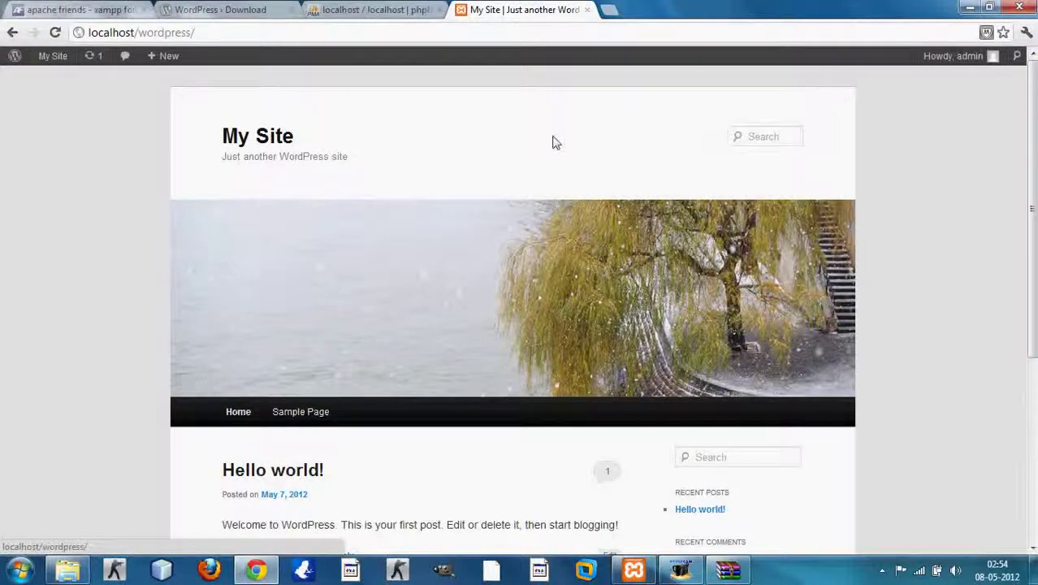
# Step: Log out of the admin account and open a blank browser tab
pyautogui.moveTo(966, 59)
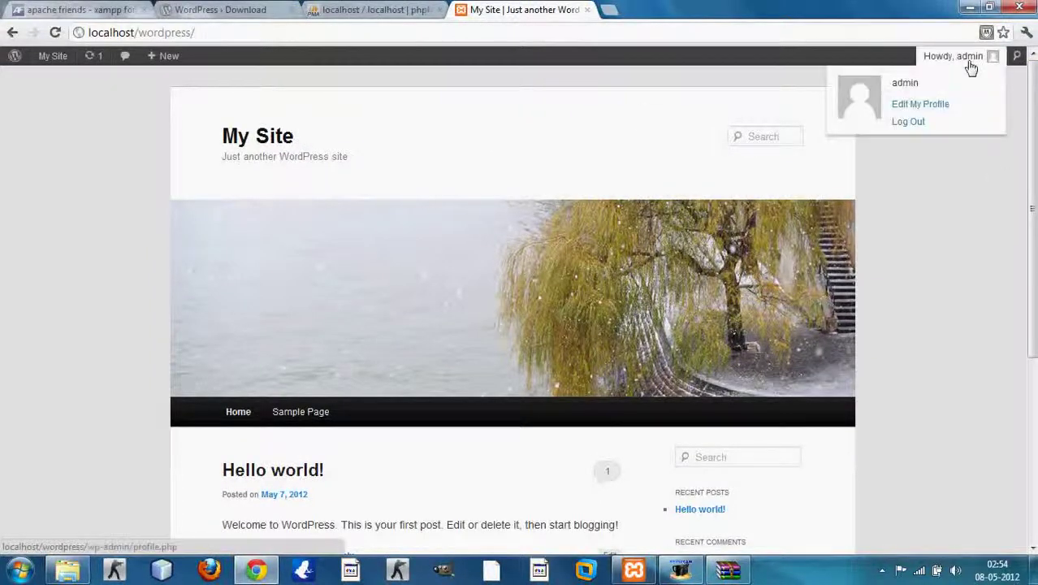
pyautogui.click(920, 121)
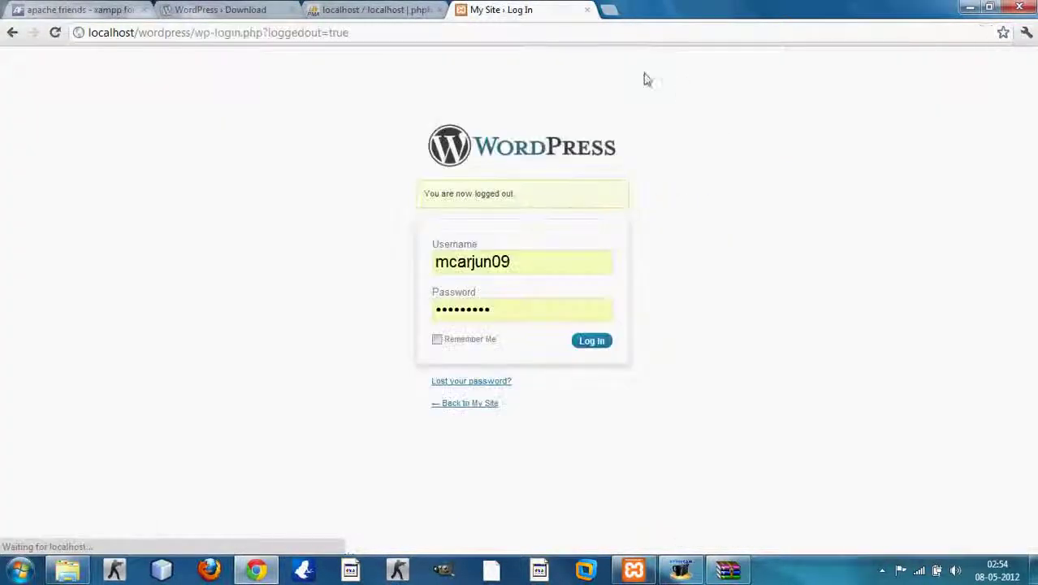
pyautogui.click(610, 10)
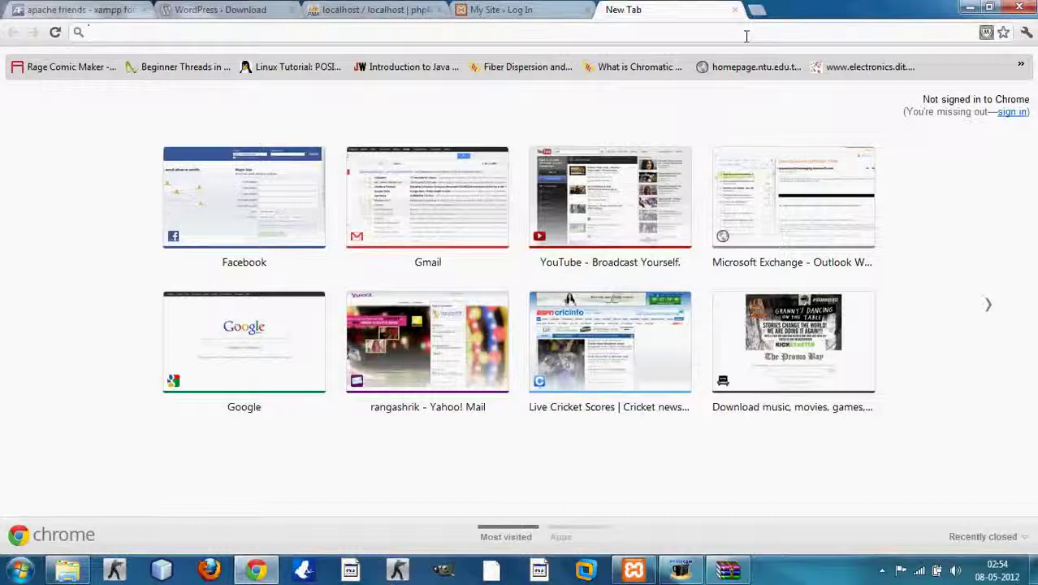
# Step: Load localhost/wordpress in the new tab and view the Hello world! front page
pyautogui.write('localhost/wordpress')
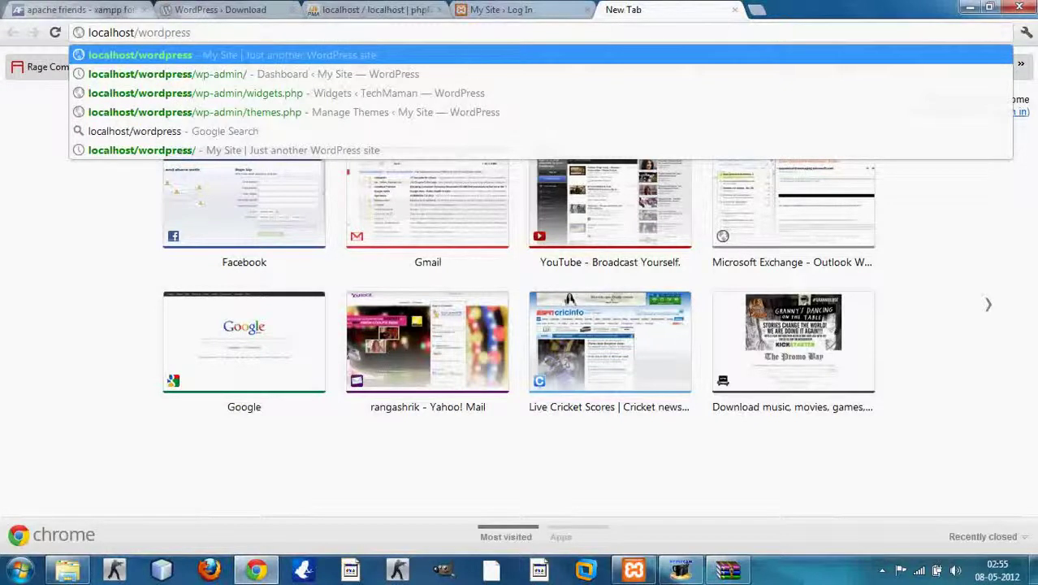
pyautogui.press('Return')
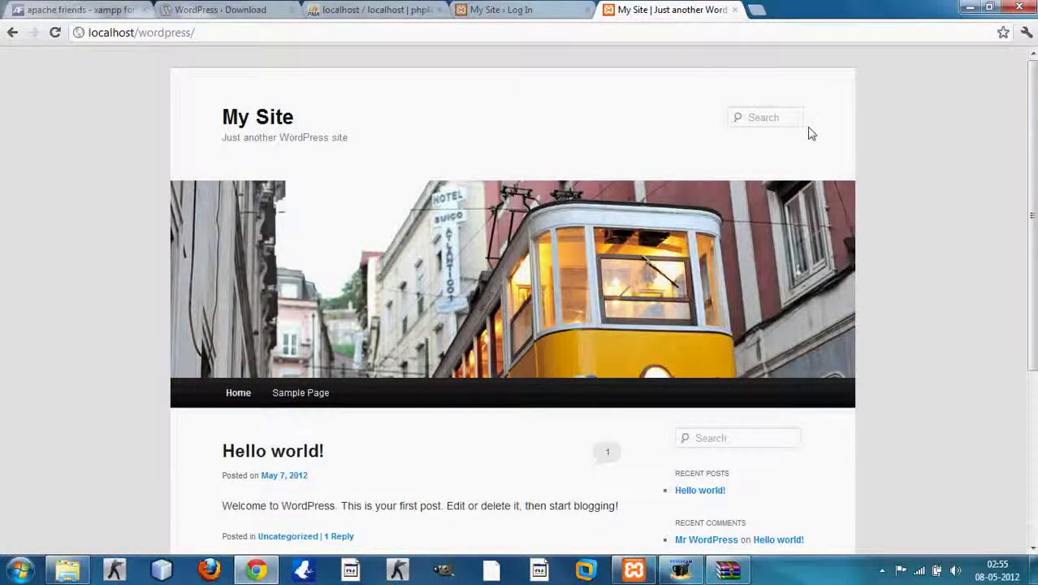
pyautogui.scroll(-3, 807, 122)
pyautogui.scroll(3, 267, 192)
pyautogui.click(284, 36)
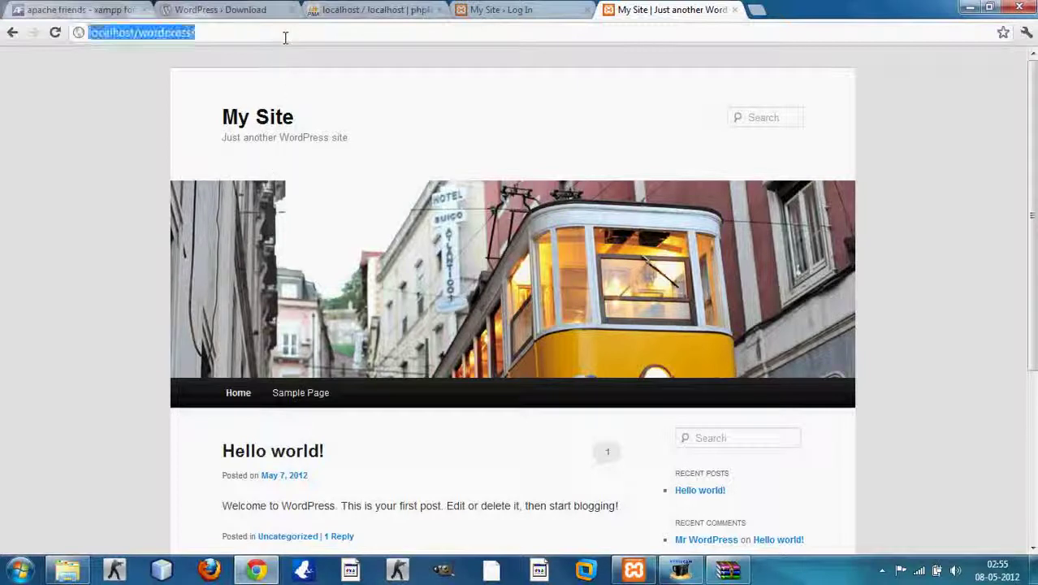
pyautogui.click(286, 35)
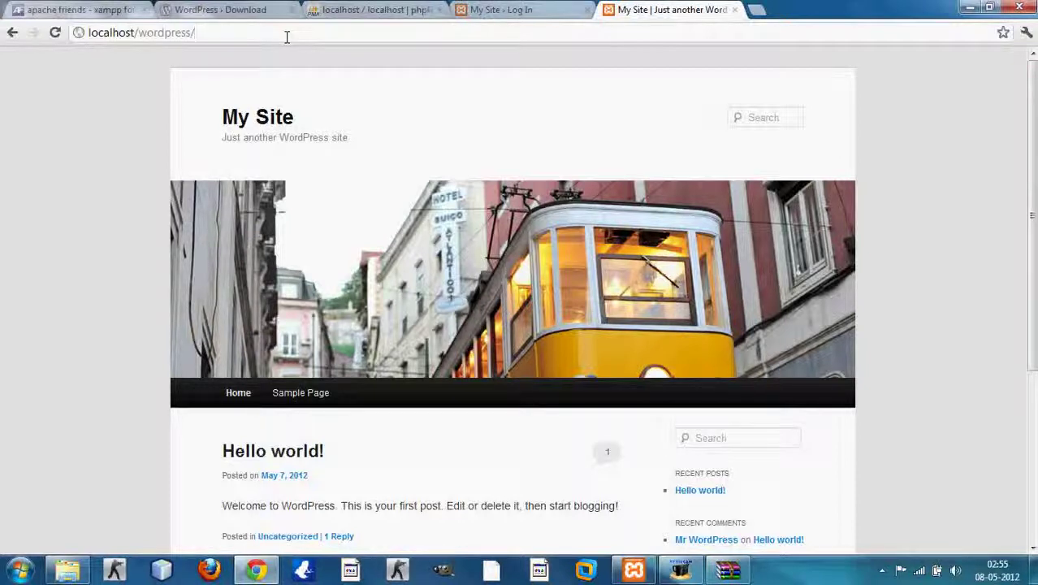
# Step: Log in as admin via localhost/wordpress/wp-admin/, dismiss the save-password bar, and minimize Chrome
pyautogui.write('wp')
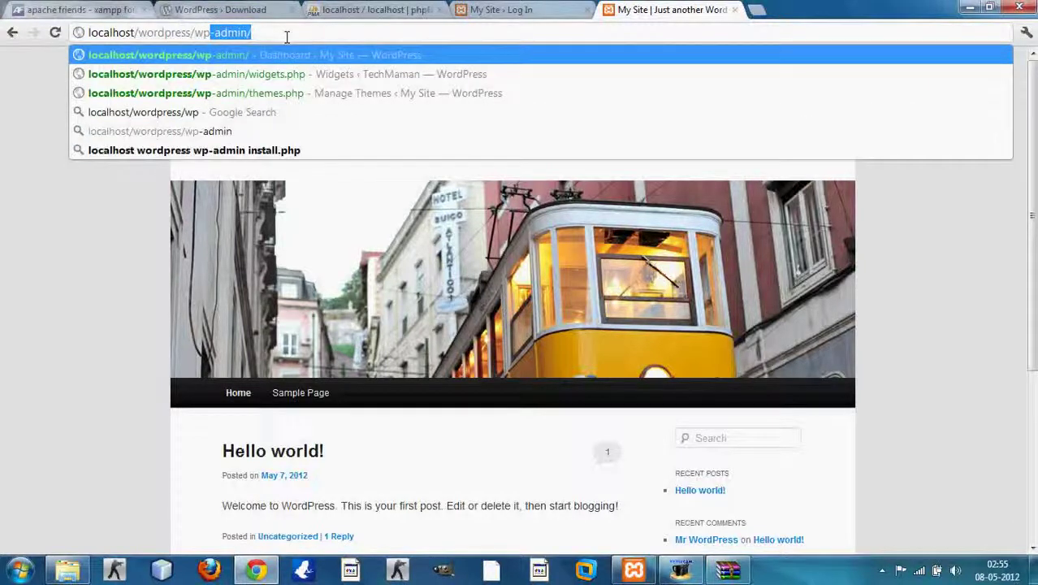
pyautogui.write('-admin/')
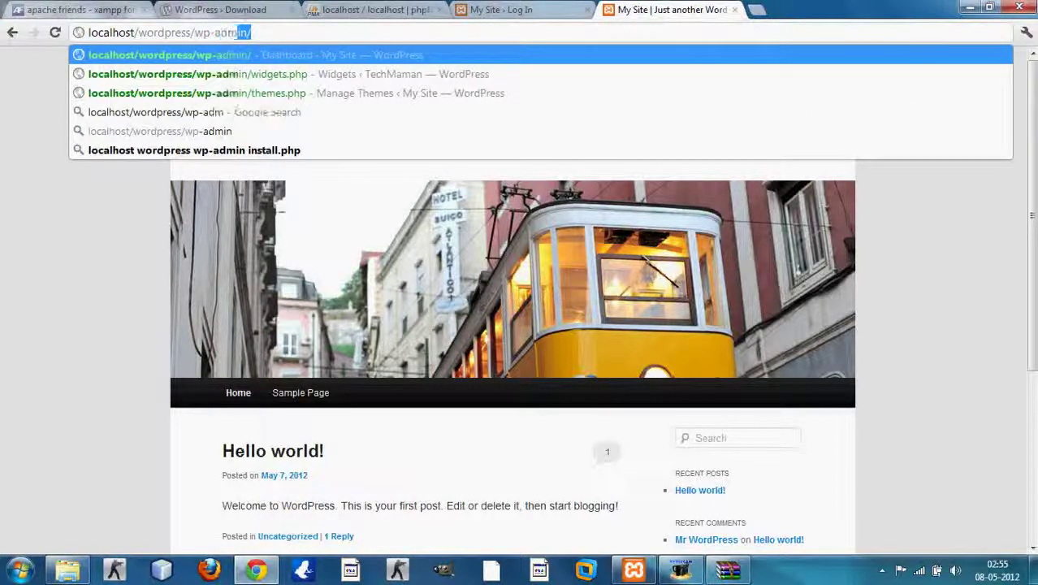
pyautogui.press('Return')
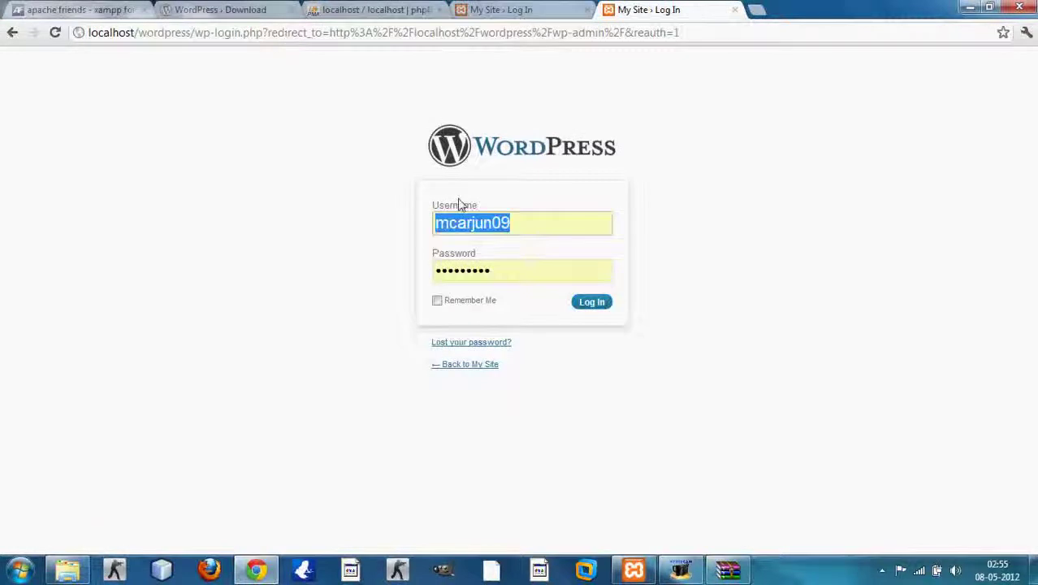
pyautogui.write('admin')
pyautogui.press('Tab')
pyautogui.write('123')
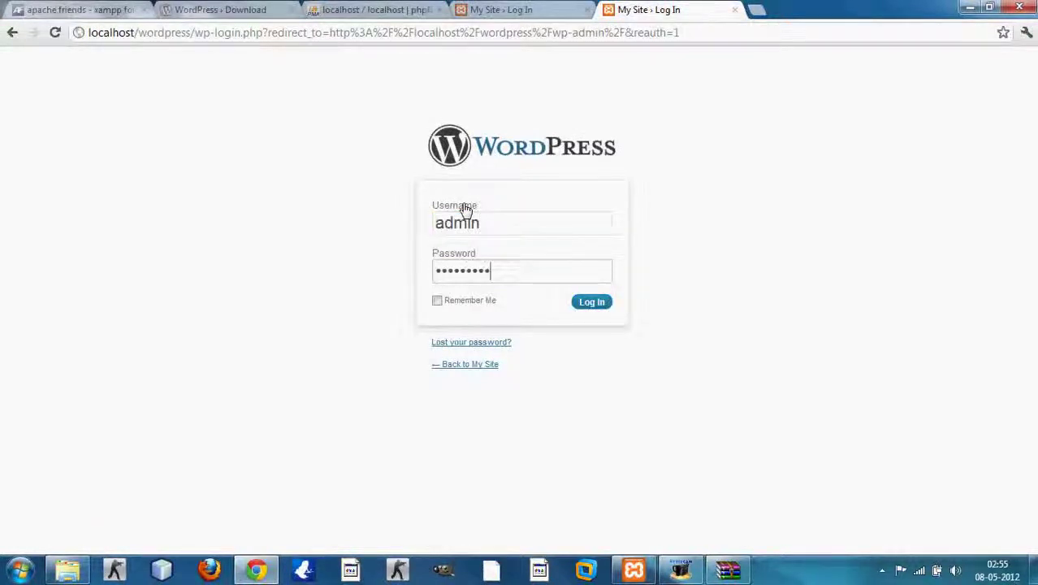
pyautogui.click(596, 302)
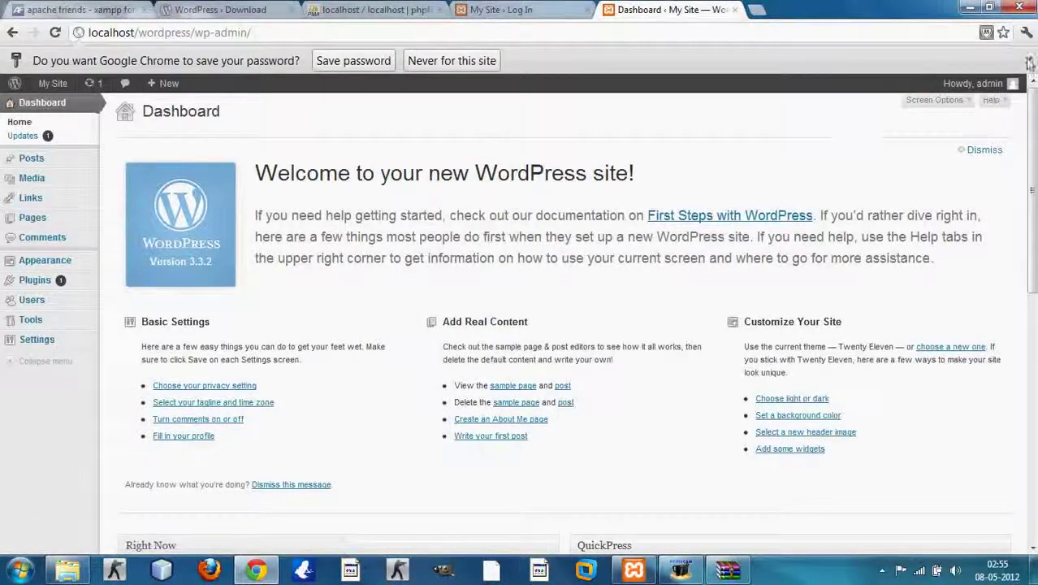
pyautogui.click(1029, 62)
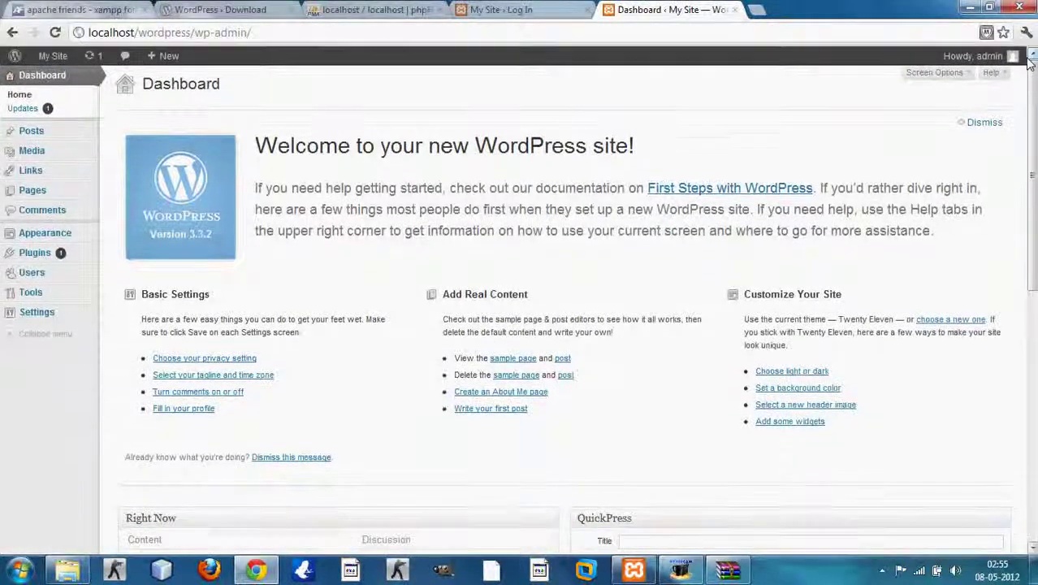
pyautogui.click(973, 8)
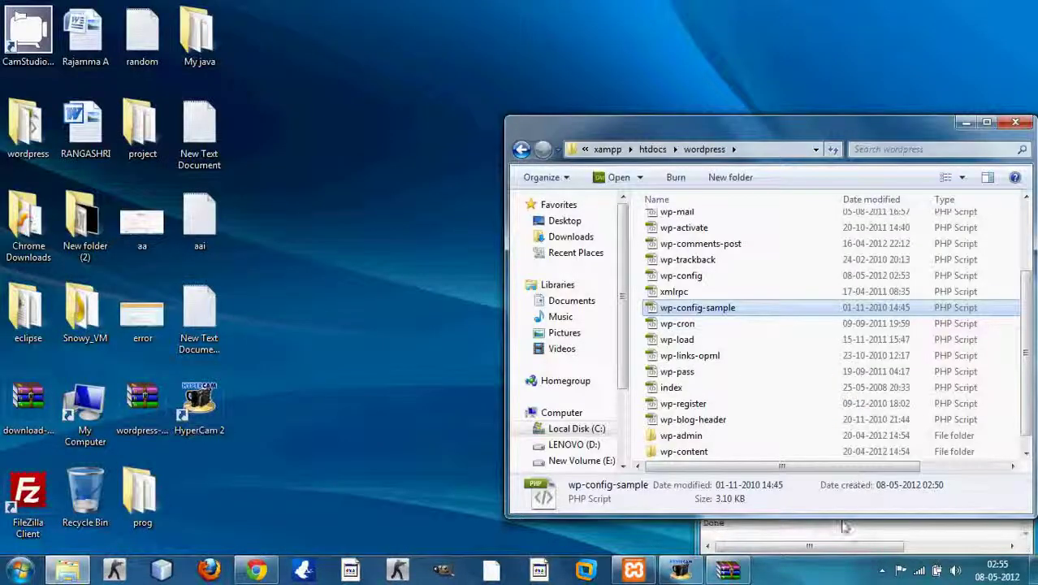